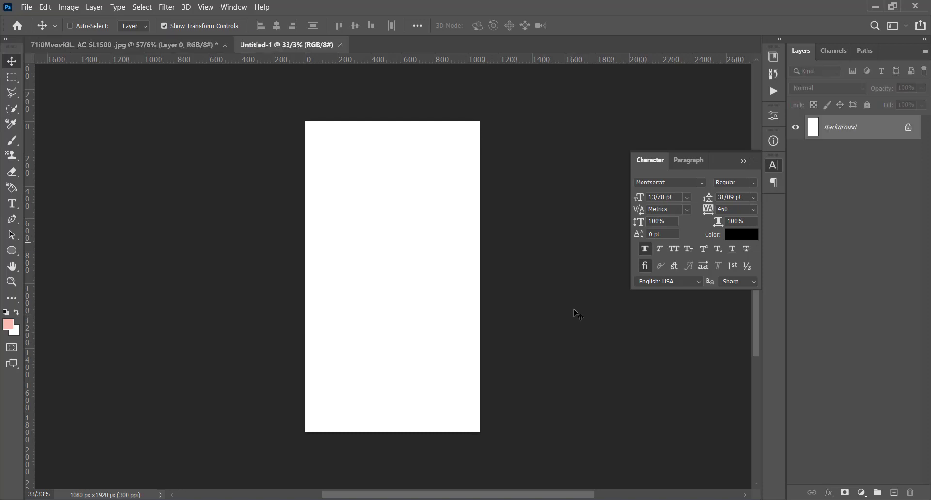
# Add a solid colour fill layer above the background in the salmon pink e4938a.
pyautogui.hotkey('ctrl', '0')
pyautogui.click(12, 250)
pyautogui.click(861, 492)
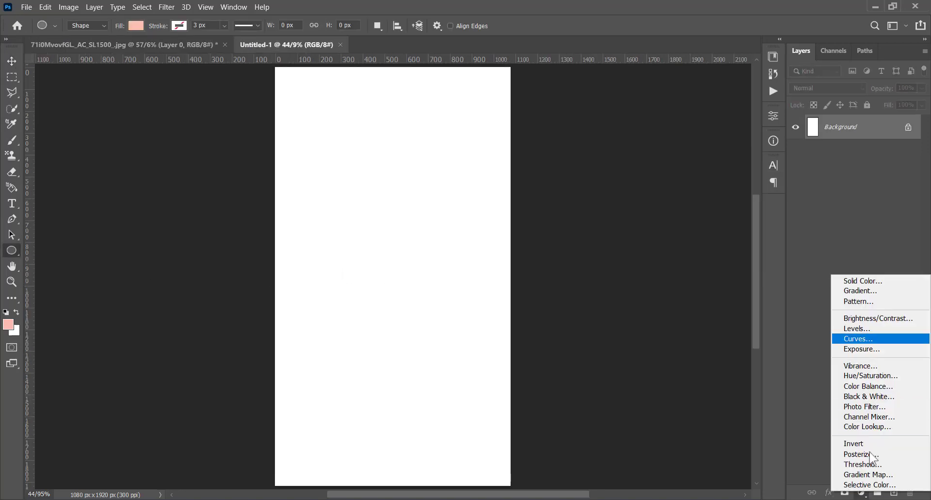
pyautogui.click(899, 281)
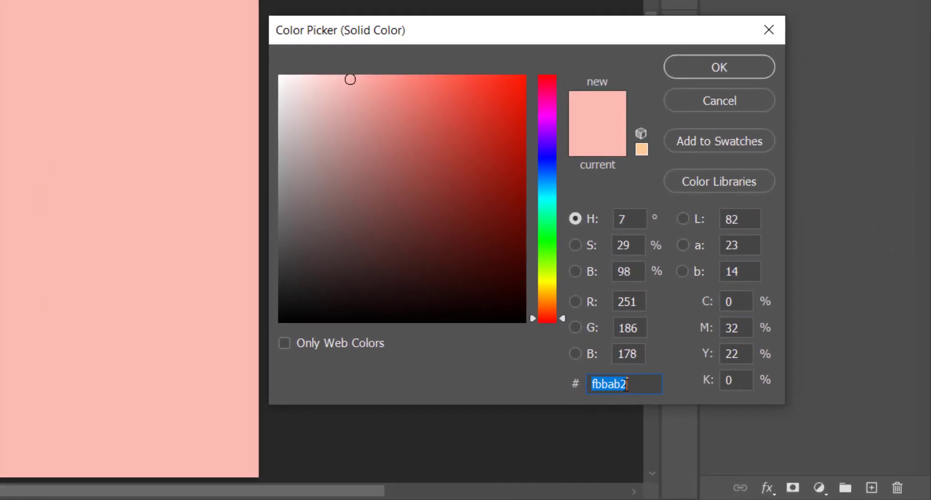
pyautogui.rightClick(740, 427)
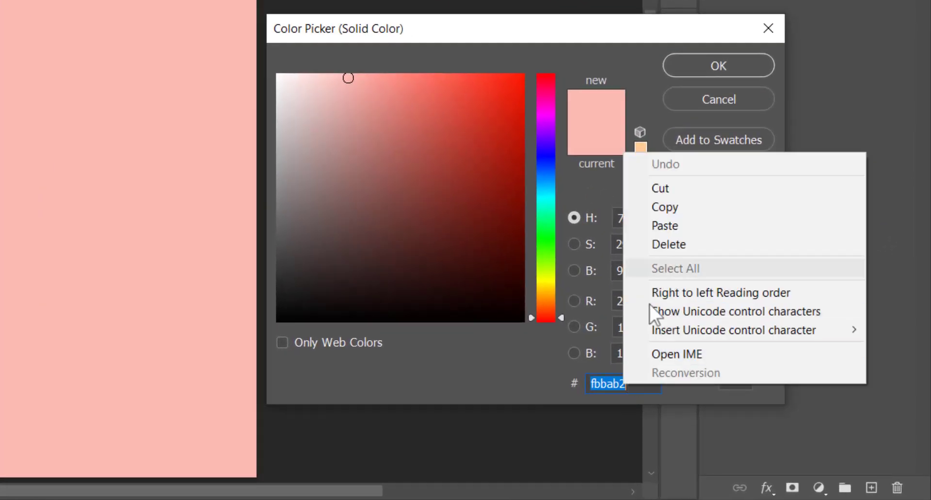
pyautogui.click(676, 225)
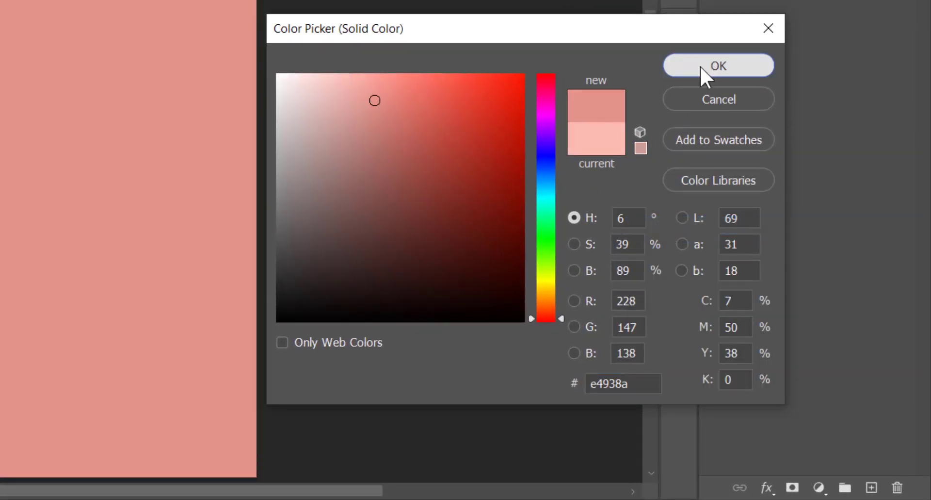
pyautogui.click(699, 66)
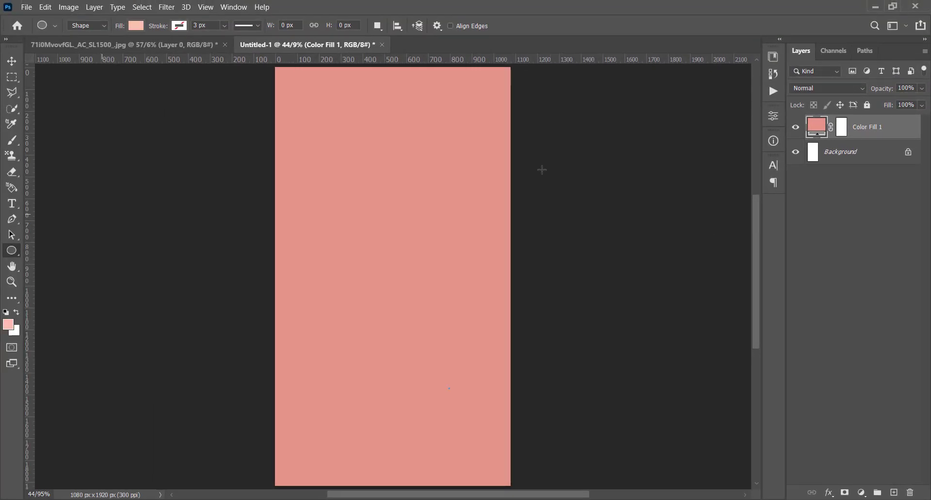
# Set the ellipse fill to white ffffff and draw an ellipse about 1399 by 1623 px over the canvas's lower part.
pyautogui.click(135, 28)
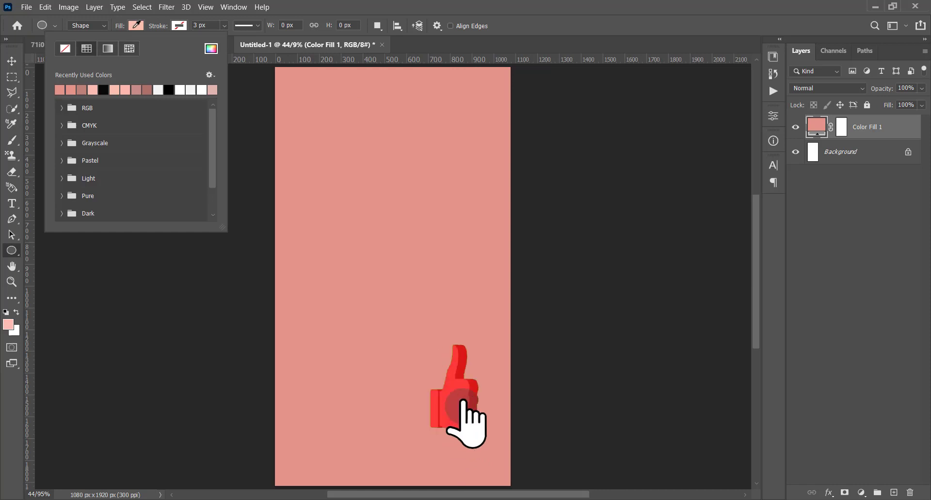
pyautogui.click(211, 48)
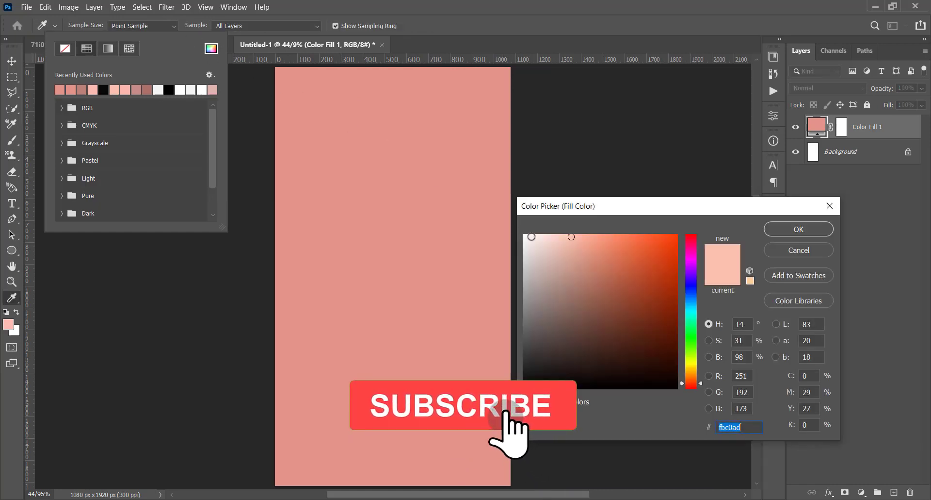
pyautogui.write('ffffff')
pyautogui.click(800, 232)
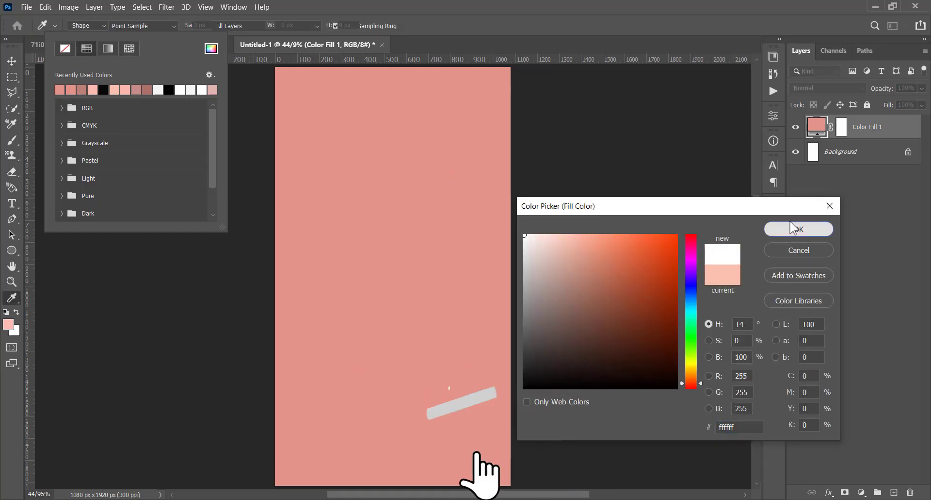
pyautogui.click(552, 10)
pyautogui.moveTo(528, 204); pyautogui.dragTo(223, 490)
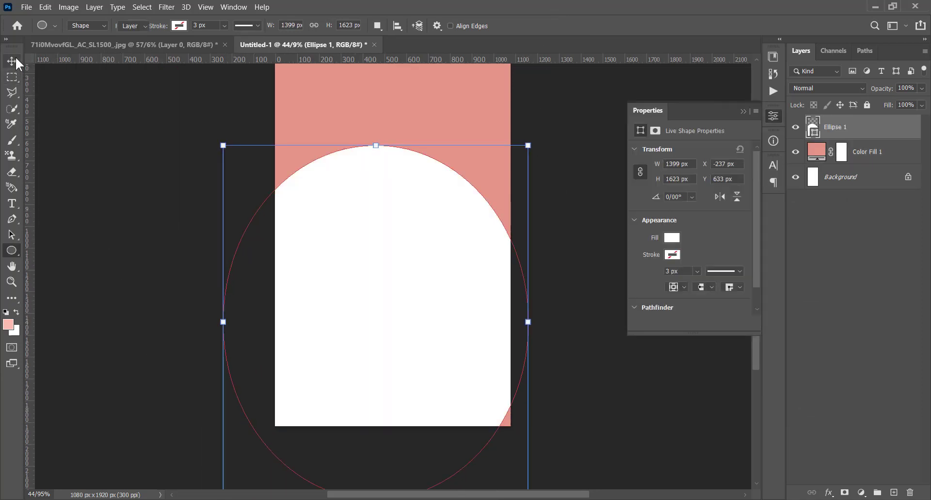
# Widen the white ellipse to about 158% beyond the canvas's right edge and pull its upper-left corner down.
pyautogui.click(12, 60)
pyautogui.moveTo(528, 322); pyautogui.dragTo(631, 322)
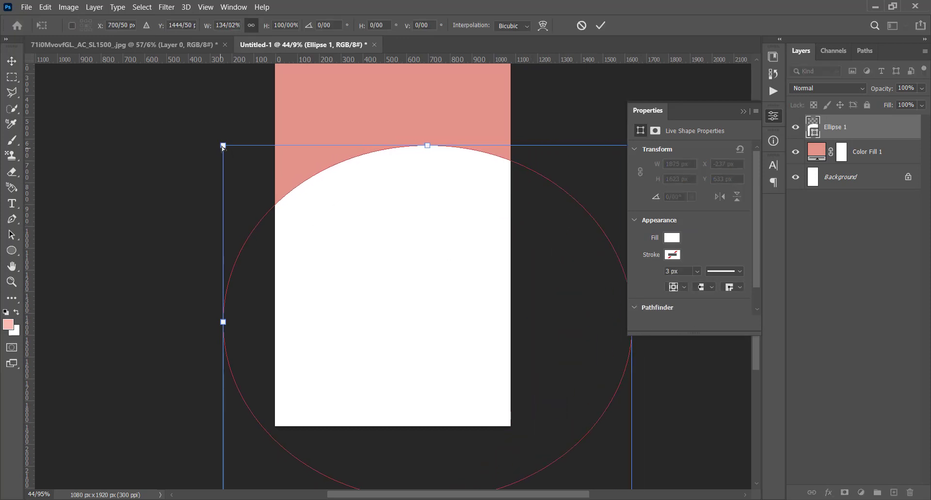
pyautogui.moveTo(223, 146); pyautogui.dragTo(216, 220)
pyautogui.click(775, 117)
pyautogui.moveTo(635, 322); pyautogui.dragTo(699, 320)
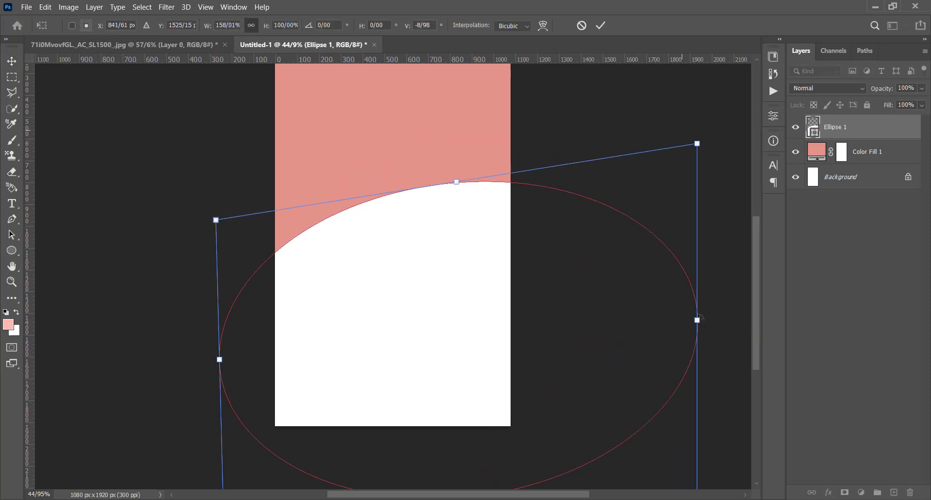
# Raise the ellipse's upper-right corner, lower its left side, apply the transform and adjust the position of the rising white curve.
pyautogui.moveTo(698, 144); pyautogui.dragTo(693, 94)
pyautogui.moveTo(460, 227); pyautogui.dragTo(465, 242)
pyautogui.moveTo(221, 233); pyautogui.dragTo(212, 252)
pyautogui.press('Return')
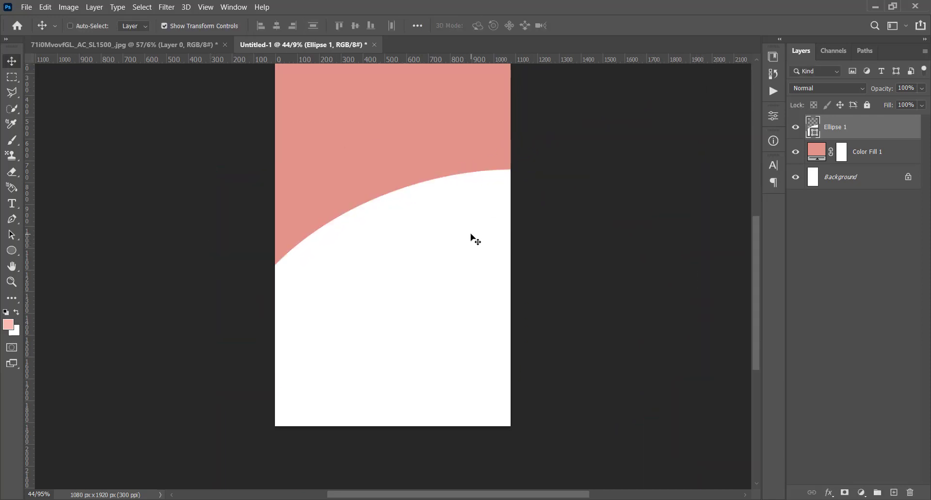
pyautogui.moveTo(470, 234); pyautogui.dragTo(469, 246)
pyautogui.press('space')
pyautogui.moveTo(475, 108); pyautogui.dragTo(474, 173)
pyautogui.moveTo(476, 300); pyautogui.dragTo(471, 295)
# Bring the cut-out pink smartwatch from the other open document into the poster and place its layer above the ellipse.
pyautogui.keyDown('ctrl'); pyautogui.click(308, 286); pyautogui.keyUp('ctrl')
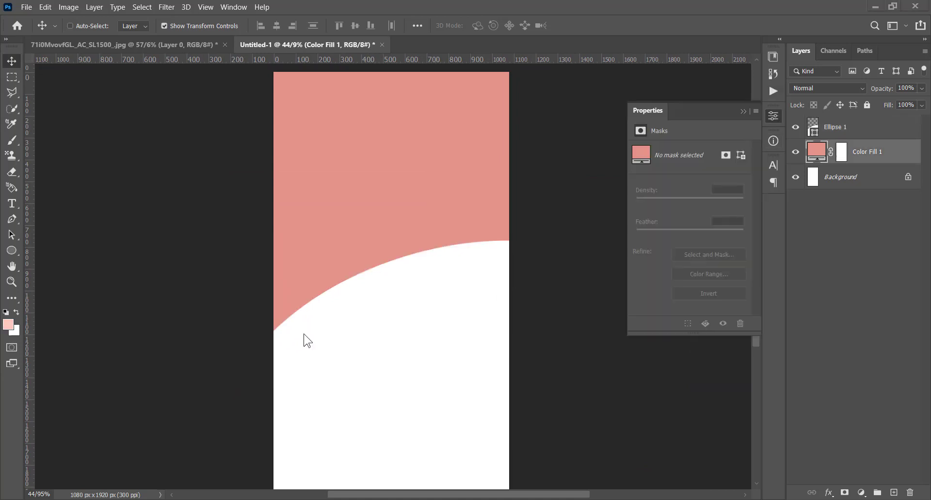
pyautogui.click(178, 44)
pyautogui.moveTo(364, 257)
pyautogui.mouseDown()
pyautogui.moveTo(333, 177)
pyautogui.moveTo(306, 25)
pyautogui.moveTo(349, 248)
pyautogui.moveTo(365, 275)
pyautogui.mouseUp()
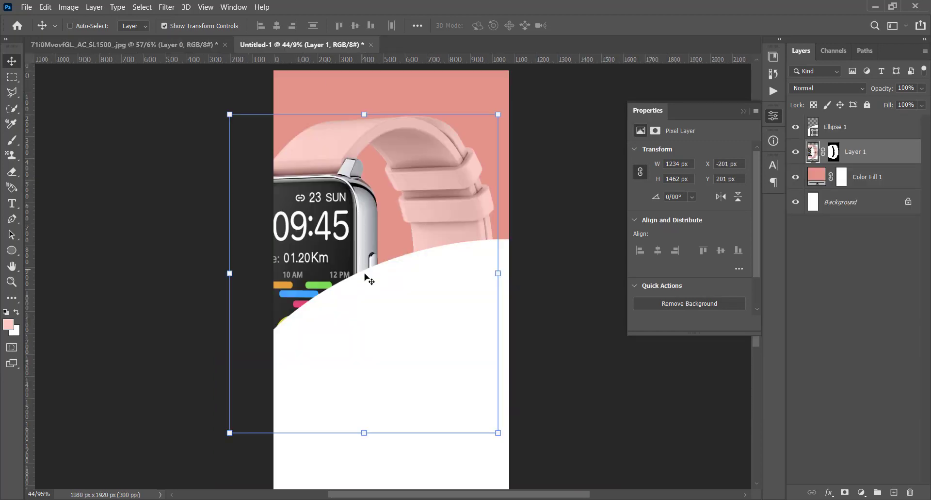
pyautogui.moveTo(863, 155); pyautogui.dragTo(865, 117)
# Scale the smartwatch to about 66%, centre it over the curve, rotate it about 6 degrees clockwise and apply.
pyautogui.moveTo(498, 114); pyautogui.dragTo(406, 222)
pyautogui.moveTo(356, 270); pyautogui.dragTo(441, 185)
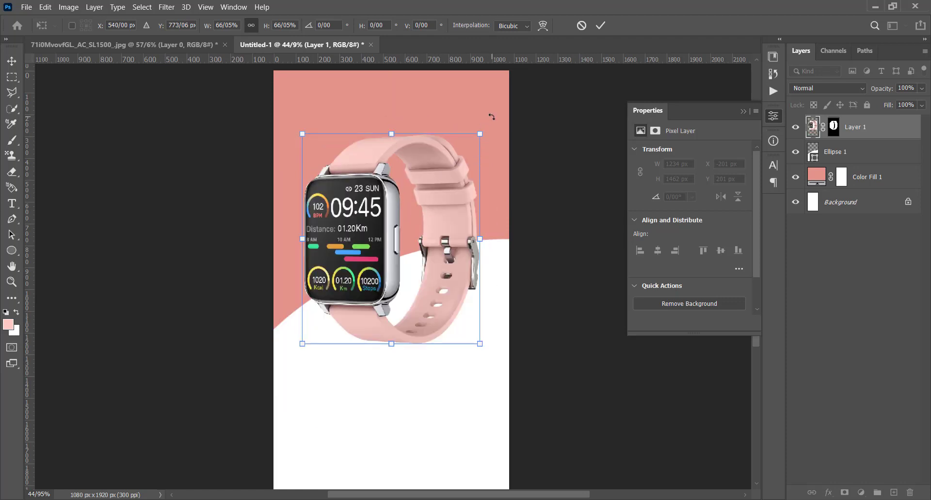
pyautogui.moveTo(491, 116); pyautogui.dragTo(505, 122)
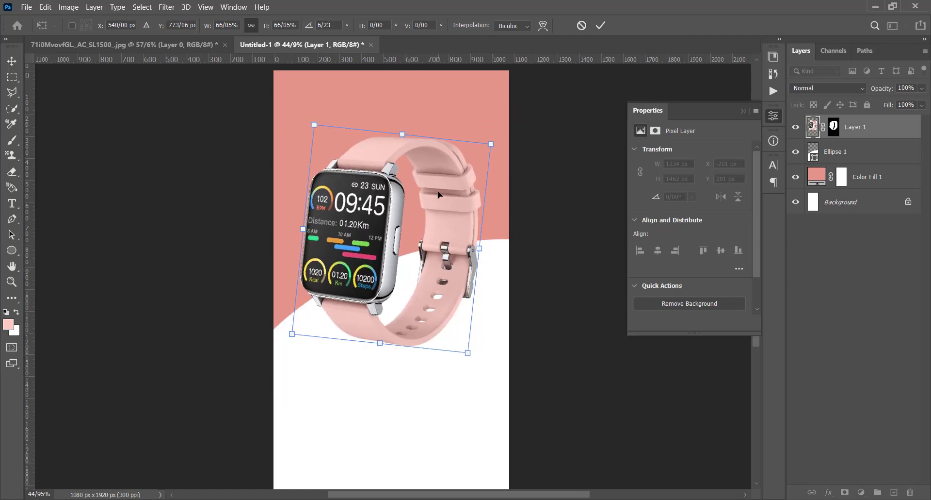
pyautogui.moveTo(438, 195); pyautogui.dragTo(439, 195)
pyautogui.press('Return')
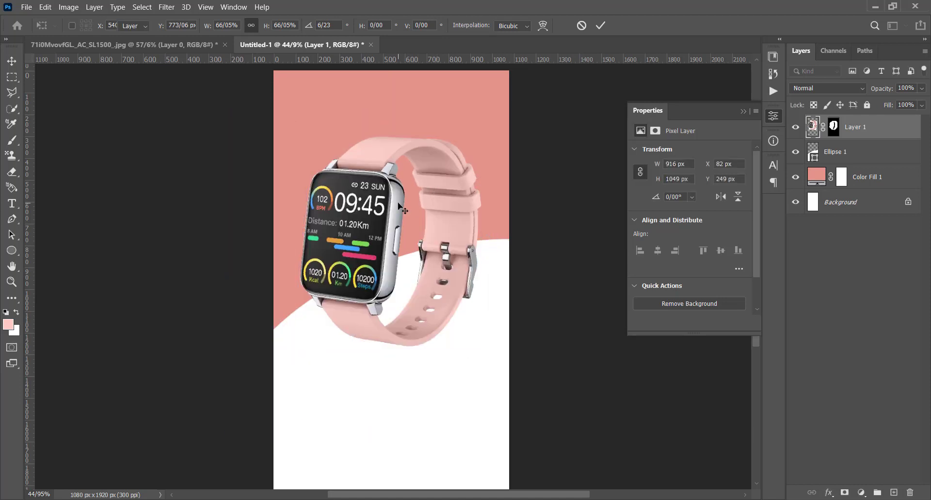
# On a new layer, paint a black shadow beneath the watch with a soft 600 px brush flattened to an ellipse.
pyautogui.click(893, 492)
pyautogui.click(13, 145)
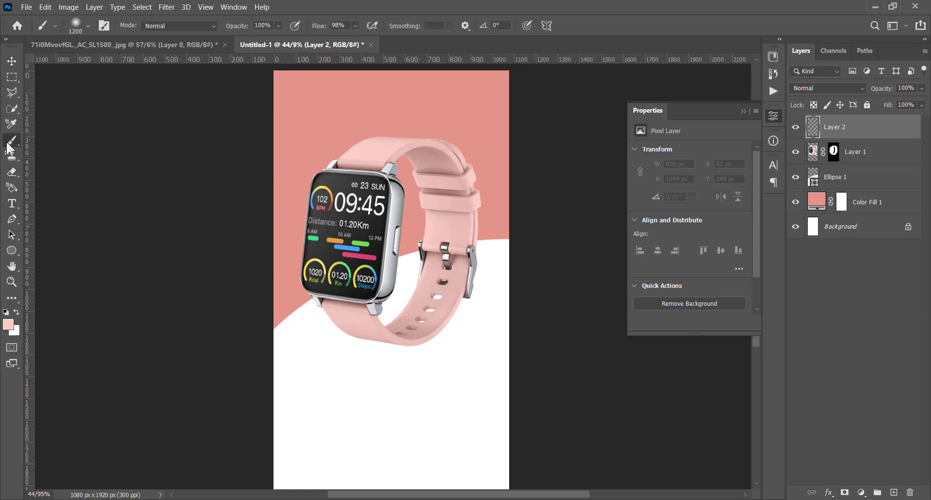
pyautogui.click(6, 312)
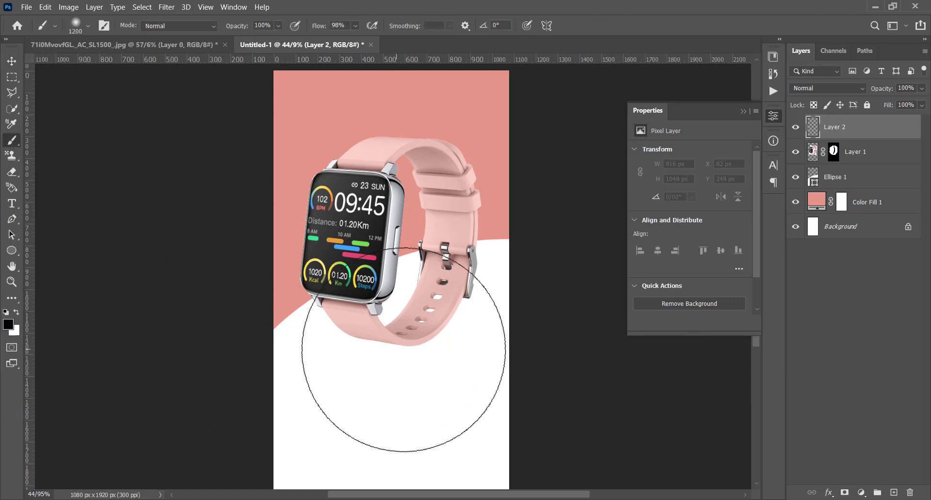
pyautogui.press('[')
pyautogui.press('[')
pyautogui.press('[')
pyautogui.press('[')
pyautogui.press('[')
pyautogui.press('[')
pyautogui.rightClick(396, 328)
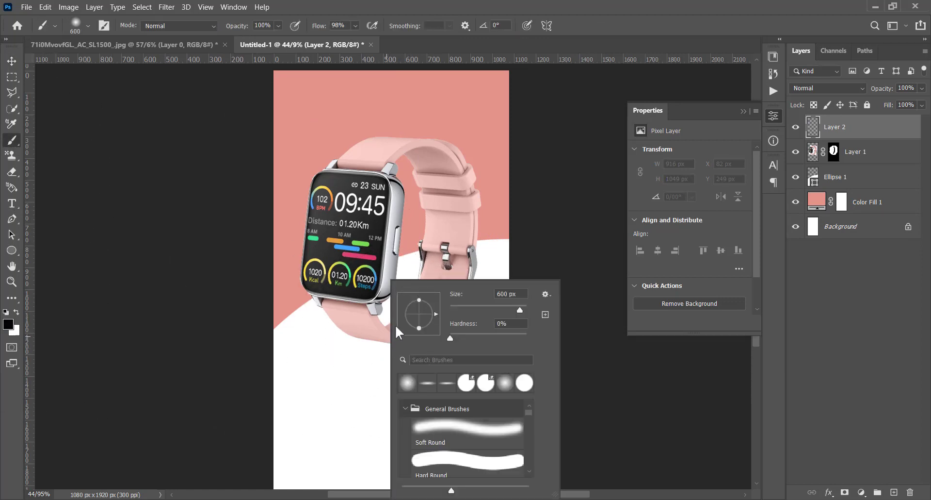
pyautogui.moveTo(418, 300); pyautogui.dragTo(420, 308)
pyautogui.moveTo(436, 315); pyautogui.dragTo(434, 313)
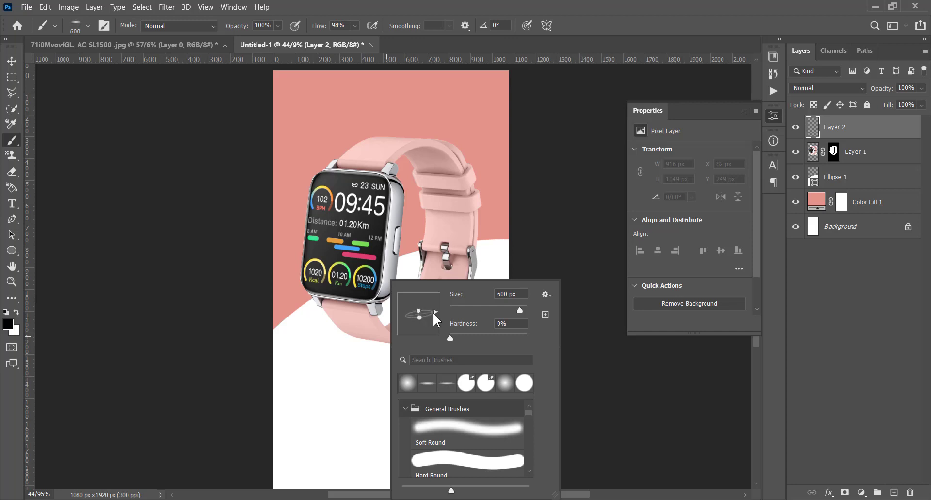
pyautogui.click(594, 2)
pyautogui.click(395, 343)
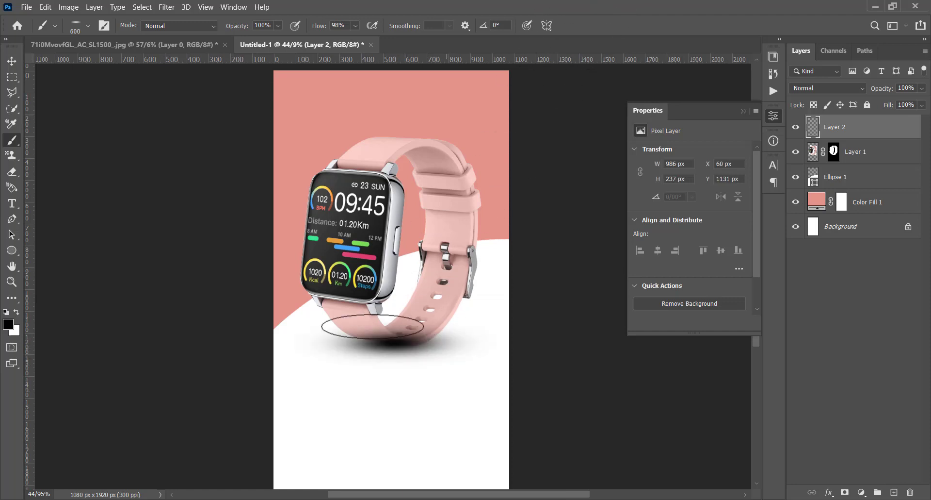
# Move the shadow layer below the watch layer and lower its opacity to 66%.
pyautogui.click(19, 64)
pyautogui.moveTo(841, 127); pyautogui.dragTo(841, 157)
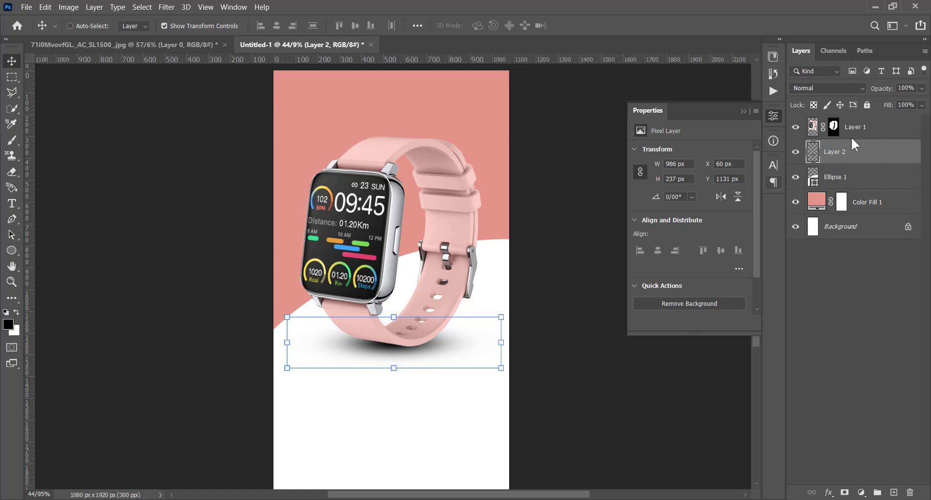
pyautogui.moveTo(885, 89); pyautogui.dragTo(869, 90)
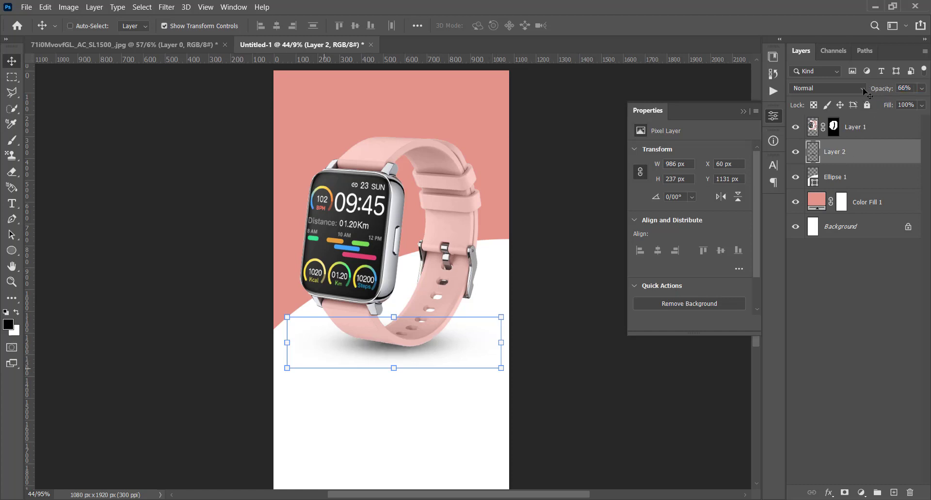
# Add the text "APPLE" in Montserrat Black on the white area below the watch.
pyautogui.click(12, 203)
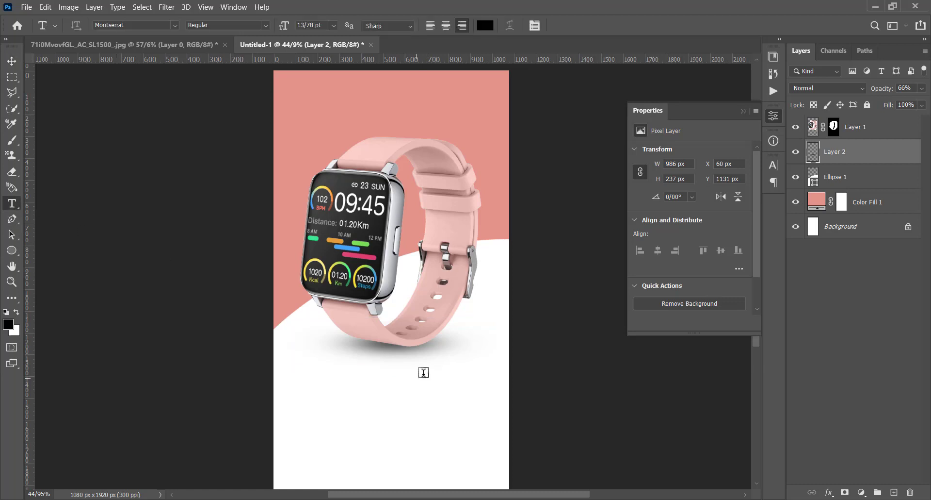
pyautogui.scroll(-2, 423, 372)
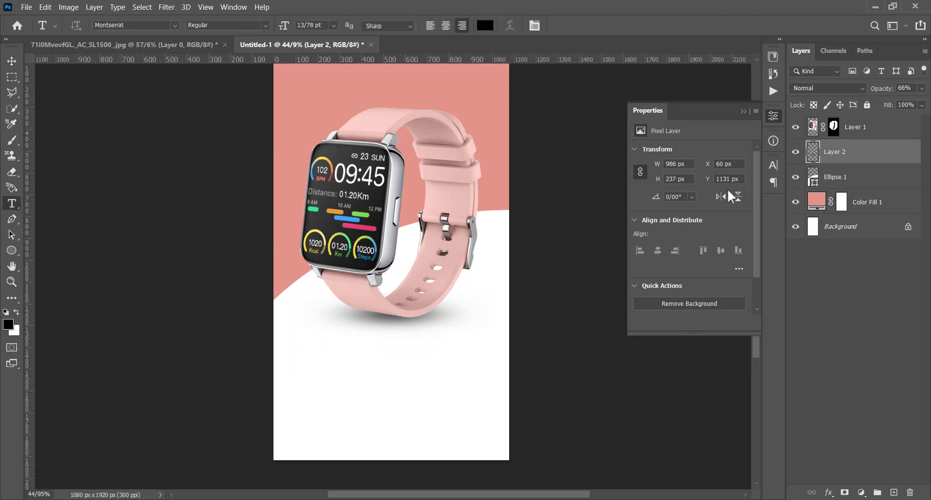
pyautogui.click(773, 165)
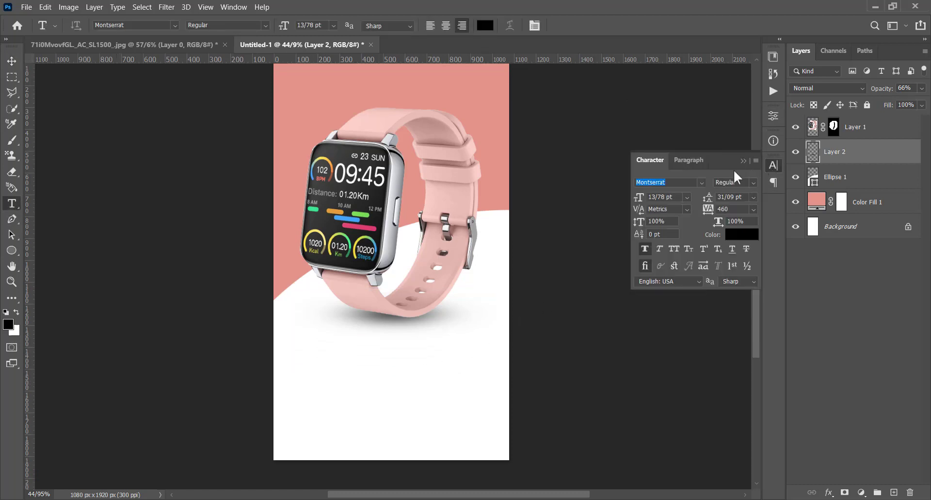
pyautogui.click(670, 182)
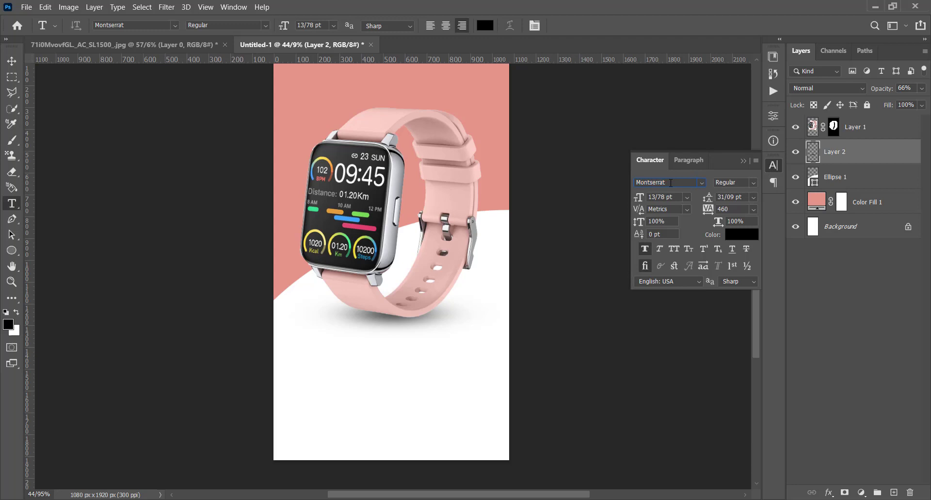
pyautogui.click(752, 181)
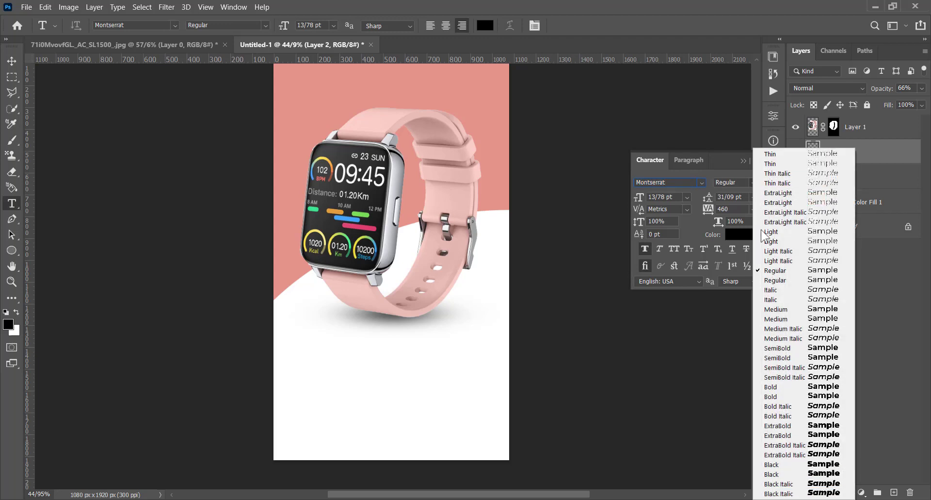
pyautogui.click(805, 474)
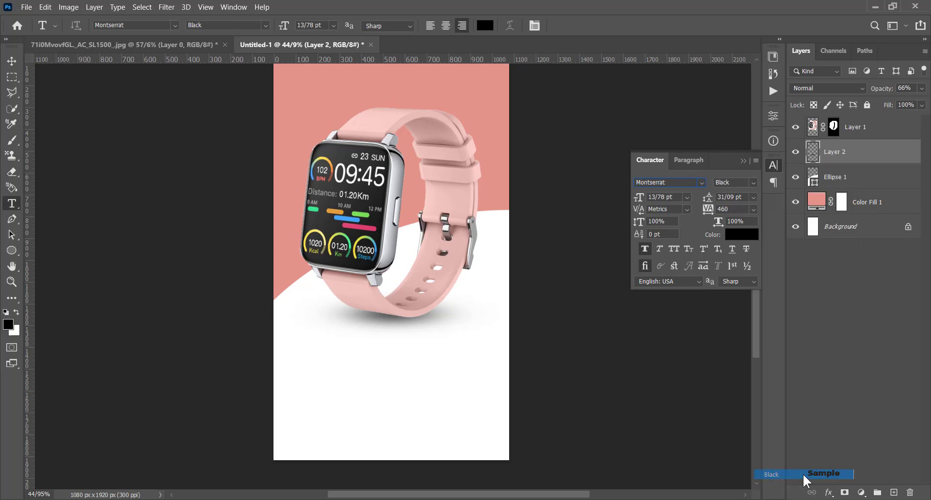
pyautogui.click(334, 376)
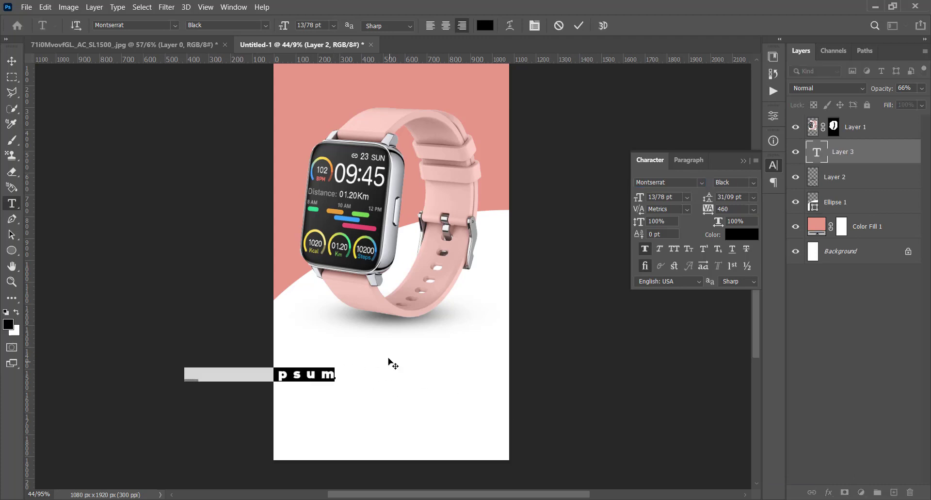
pyautogui.moveTo(388, 359); pyautogui.dragTo(419, 395)
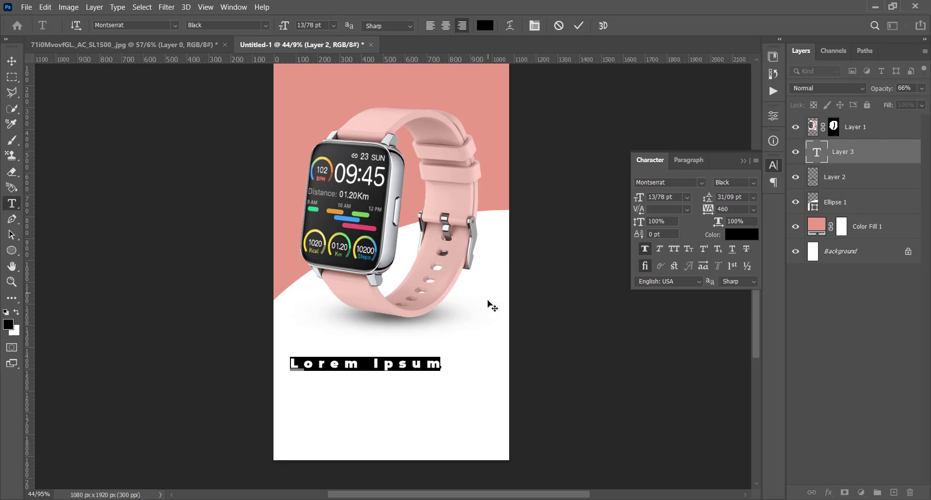
pyautogui.write('AP')
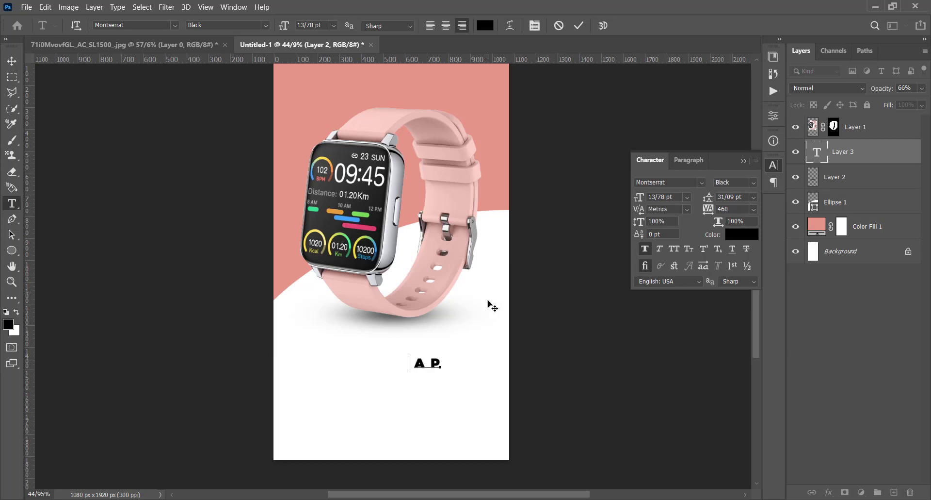
pyautogui.write('PLE')
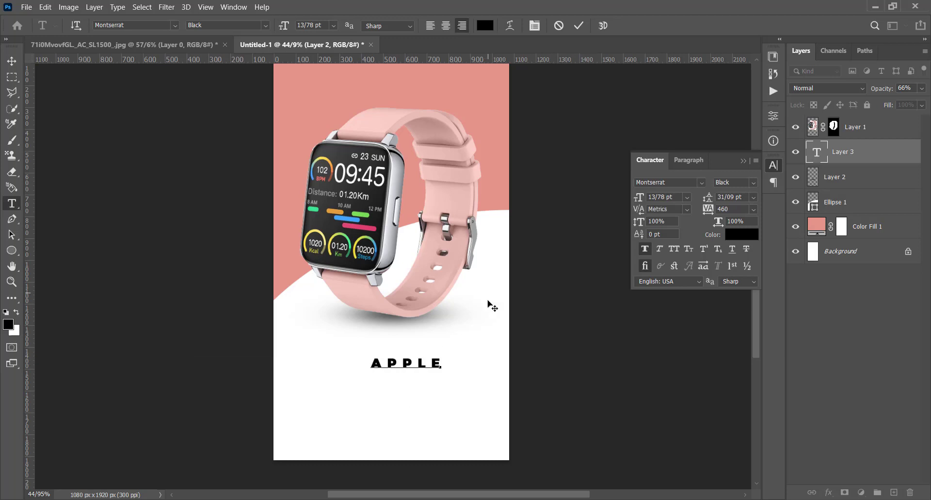
# Set the tracking of the whole APPLE text to -20 and commit it.
pyautogui.hotkey('ctrl', 'a')
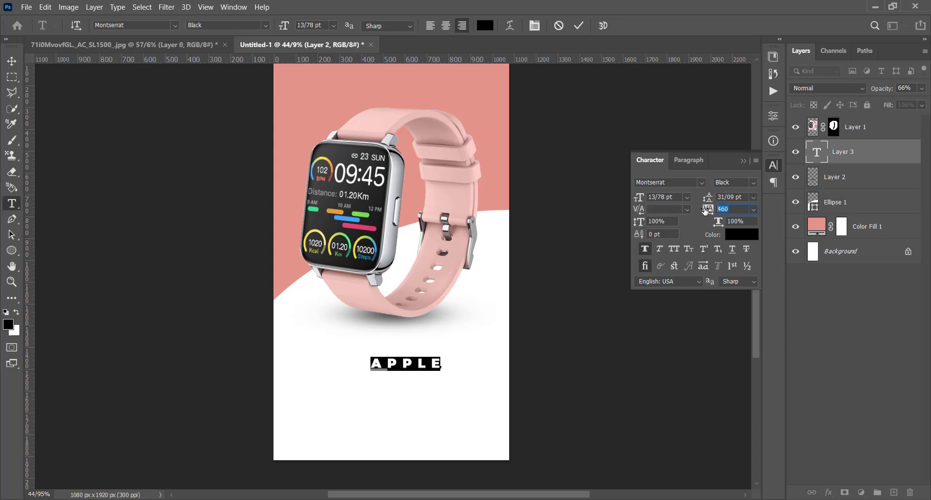
pyautogui.write('-20')
pyautogui.press('Return')
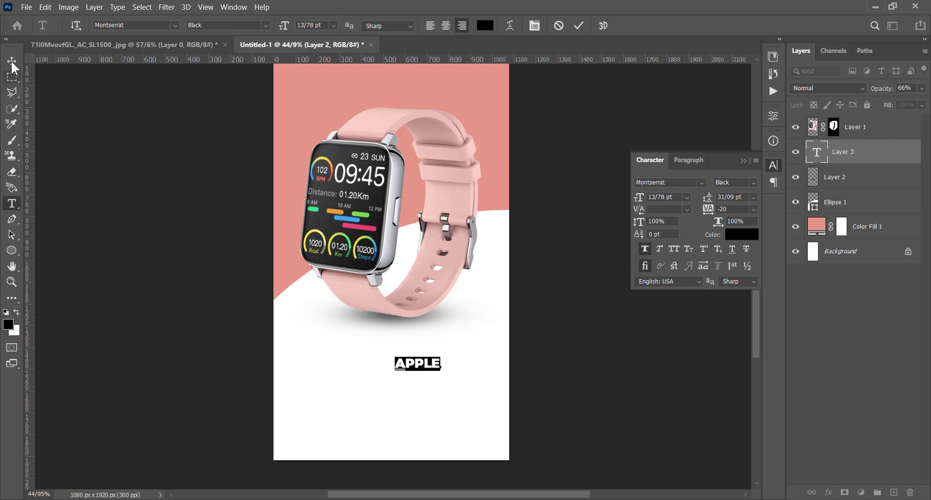
pyautogui.click(12, 62)
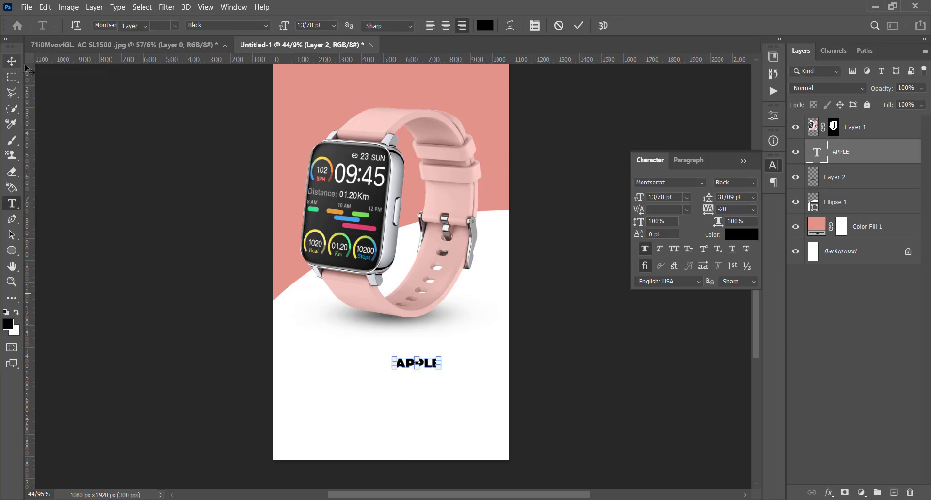
# Set the APPLE text's vertical scale to 120% and enlarge it to about 45 pt just below the watch's shadow.
pyautogui.moveTo(638, 221); pyautogui.dragTo(651, 222)
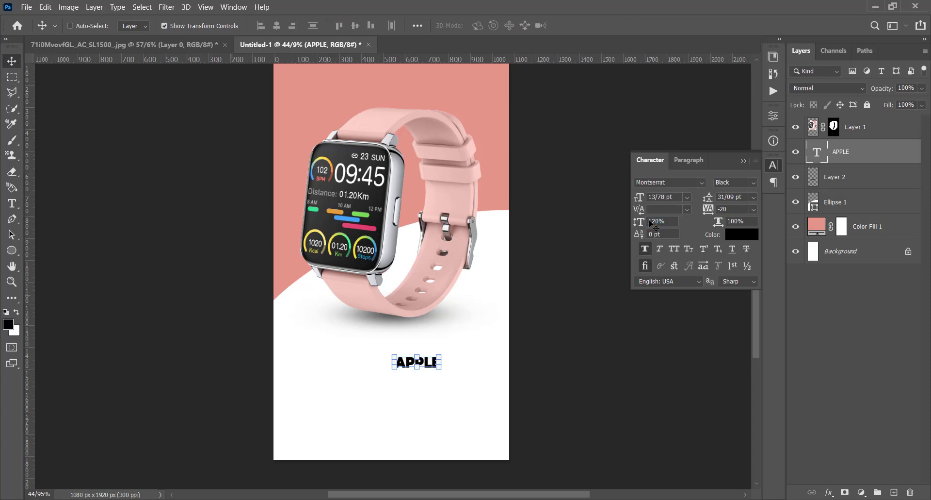
pyautogui.moveTo(447, 352); pyautogui.dragTo(515, 322)
pyautogui.moveTo(424, 361); pyautogui.dragTo(402, 361)
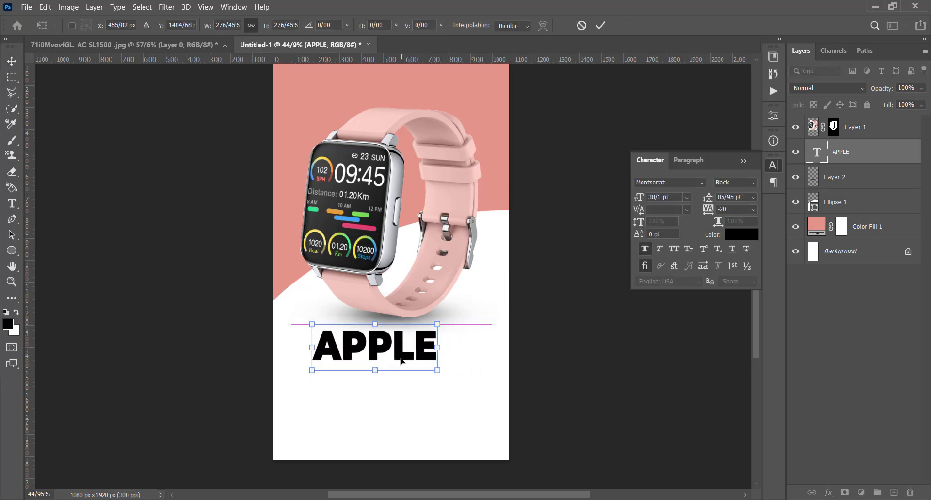
pyautogui.moveTo(438, 322); pyautogui.dragTo(461, 316)
pyautogui.moveTo(419, 351); pyautogui.dragTo(403, 358)
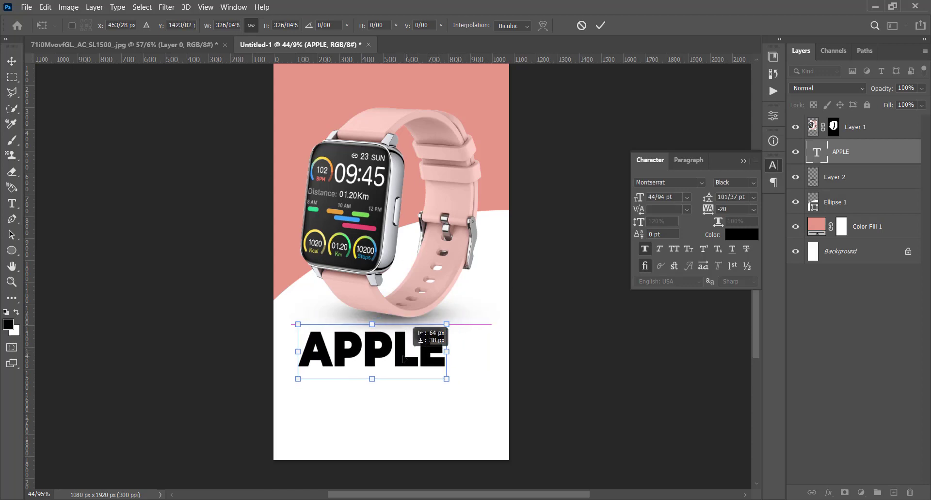
pyautogui.press('Return')
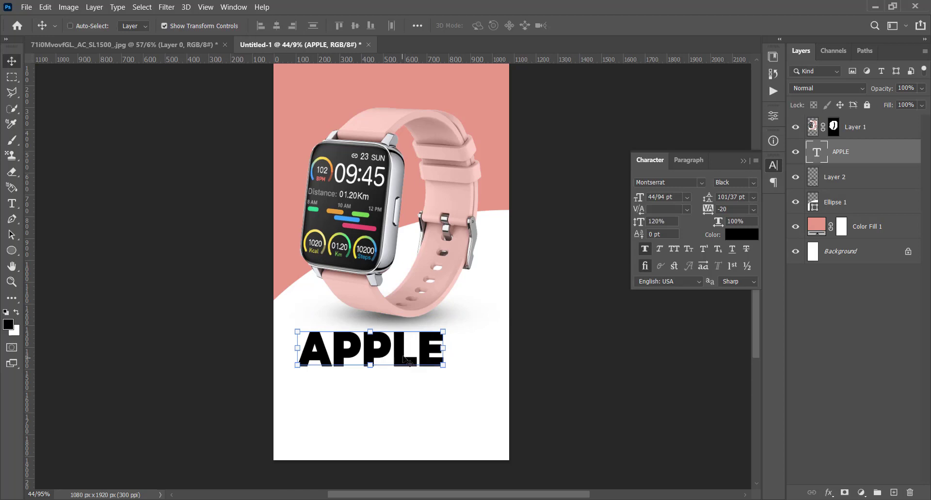
# Nudge the APPLE text about 30 px to the left and slightly upward.
pyautogui.hotkey('shift', 'Left')
pyautogui.hotkey('shift', 'Left')
pyautogui.hotkey('shift', 'Left')
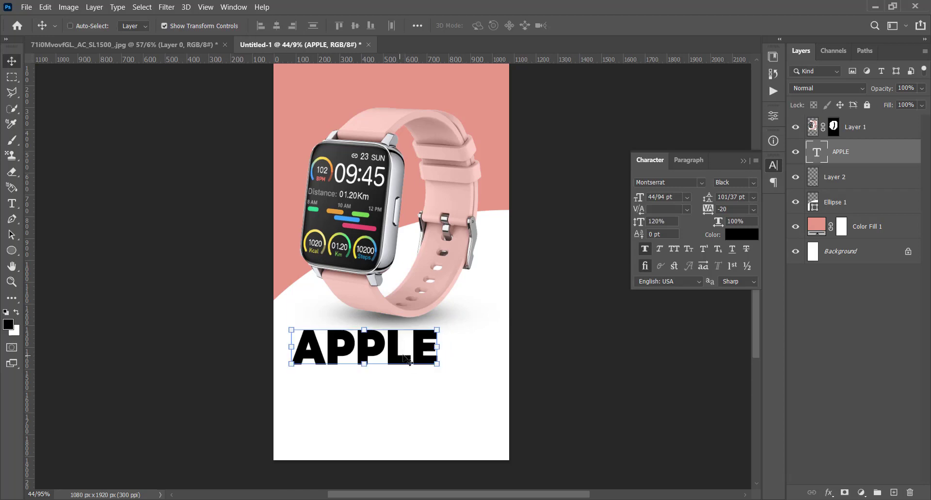
pyautogui.press('Up')
pyautogui.press('Up')
pyautogui.press('Up')
pyautogui.press('Up')
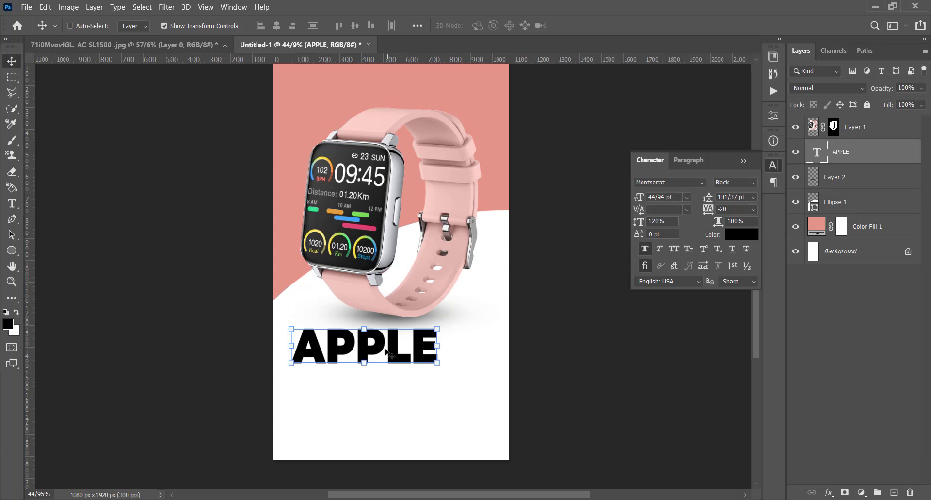
# Duplicate the APPLE text directly beneath the original and replace the copy's wording with "WOMENS WATCH".
pyautogui.moveTo(390, 354); pyautogui.dragTo(390, 393)
pyautogui.press('t')
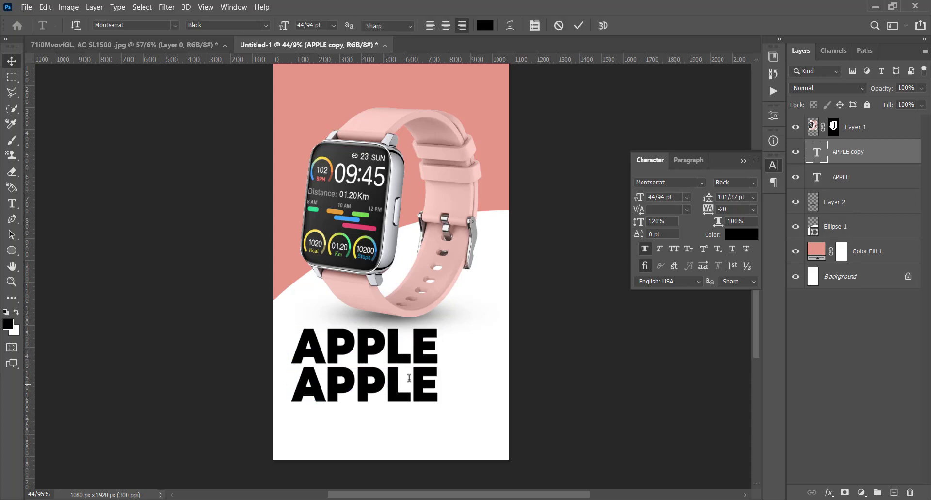
pyautogui.doubleClick(410, 377)
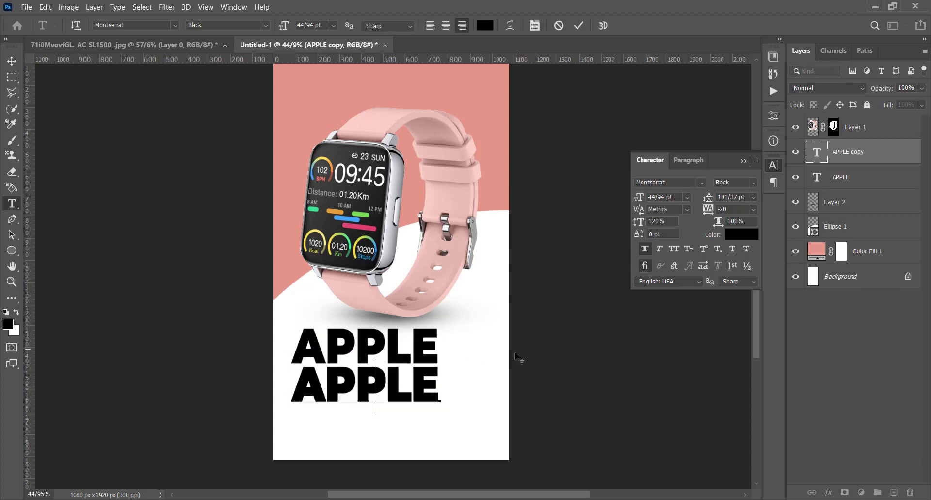
pyautogui.write('WOMEN')
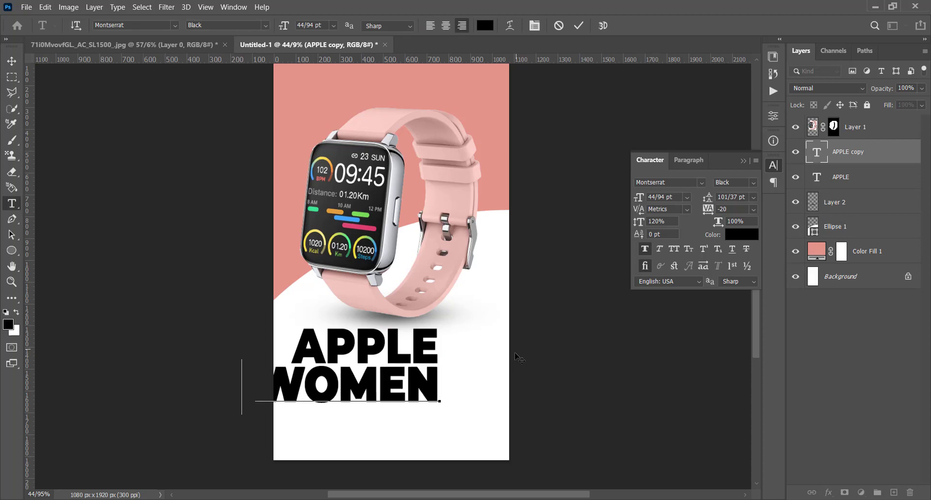
pyautogui.write('S')
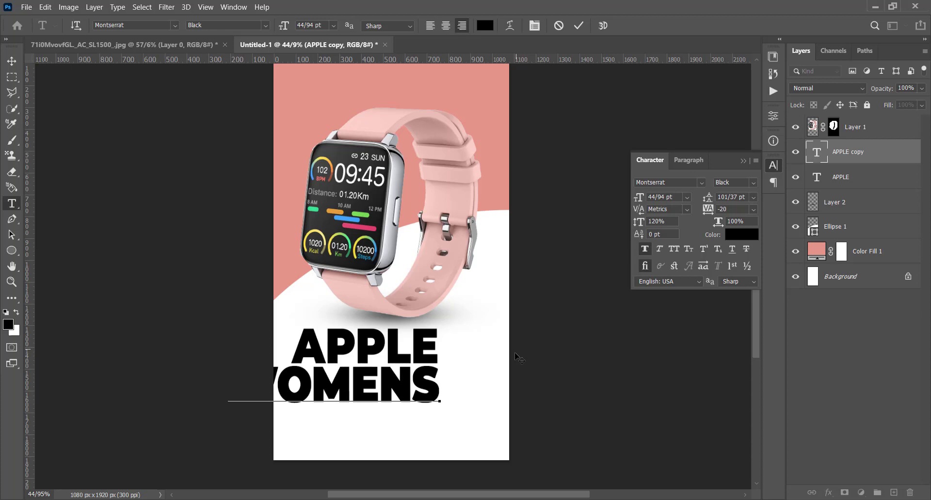
pyautogui.write('WATCH')
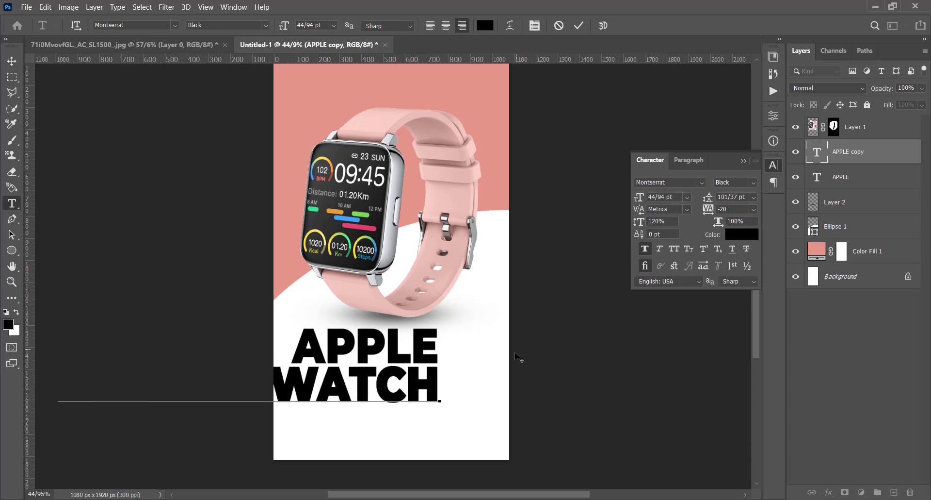
# Change the font style of the whole WOMENS WATCH text to Light and commit it.
pyautogui.click(278, 379)
pyautogui.doubleClick(278, 379)
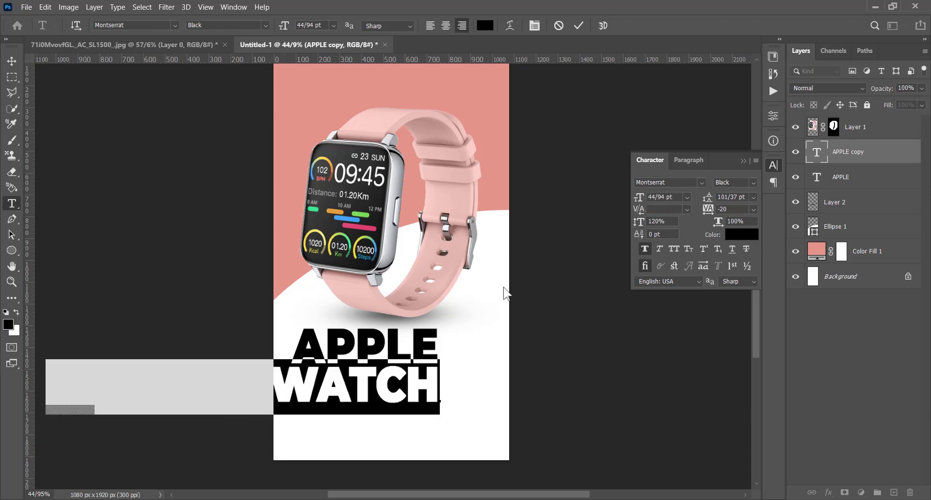
pyautogui.click(754, 183)
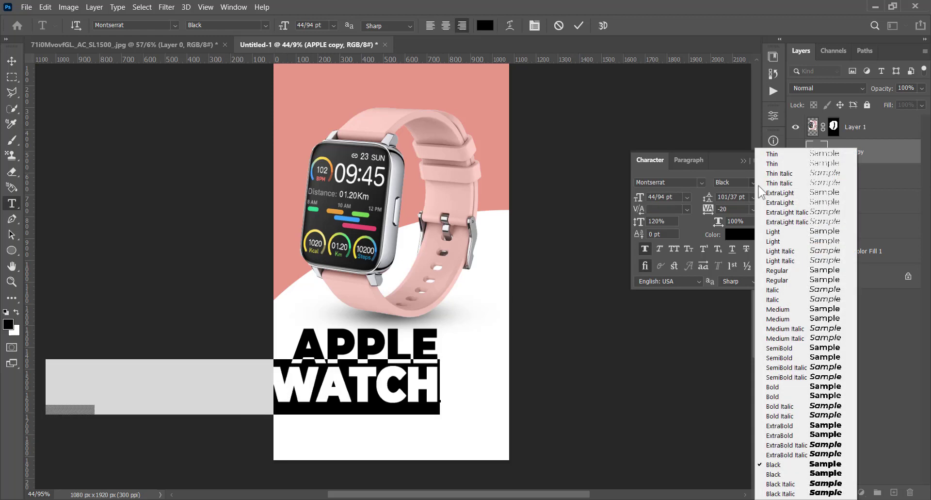
pyautogui.click(816, 244)
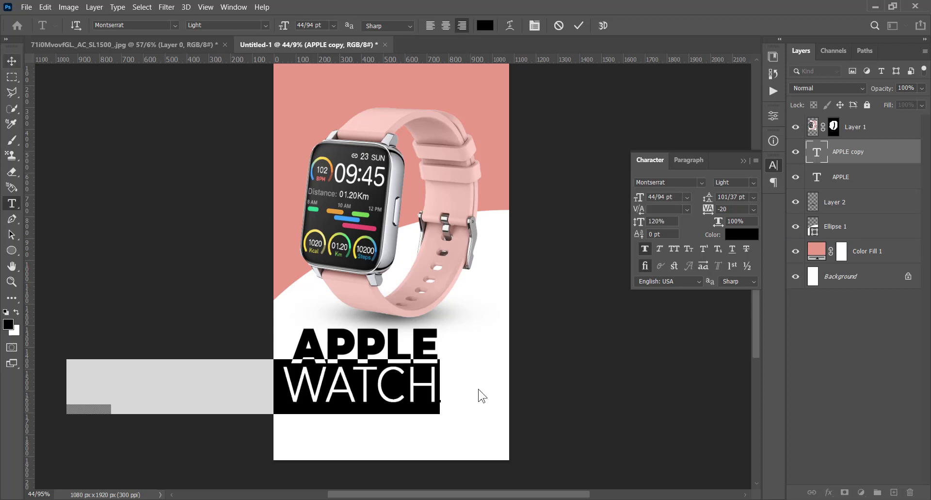
pyautogui.click(11, 63)
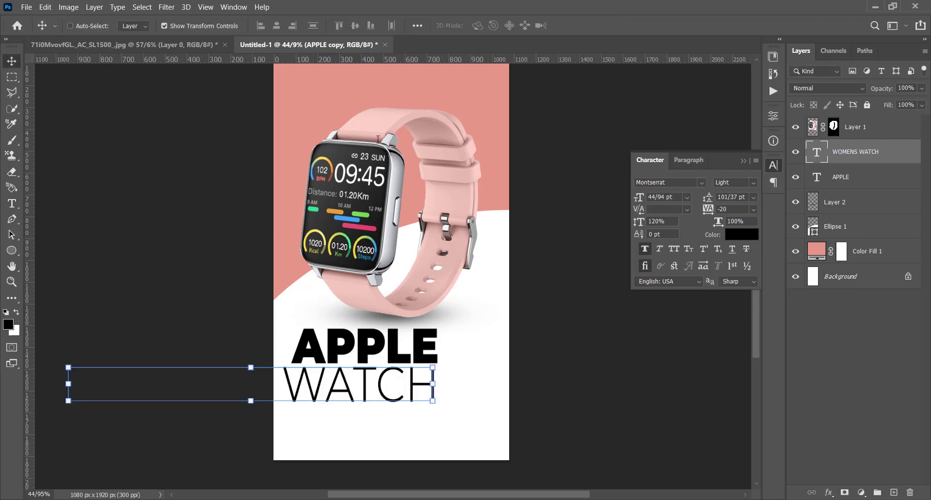
# Set the WOMENS WATCH text to a size of 10 pt with a tracking of 520.
pyautogui.moveTo(638, 197); pyautogui.dragTo(618, 193)
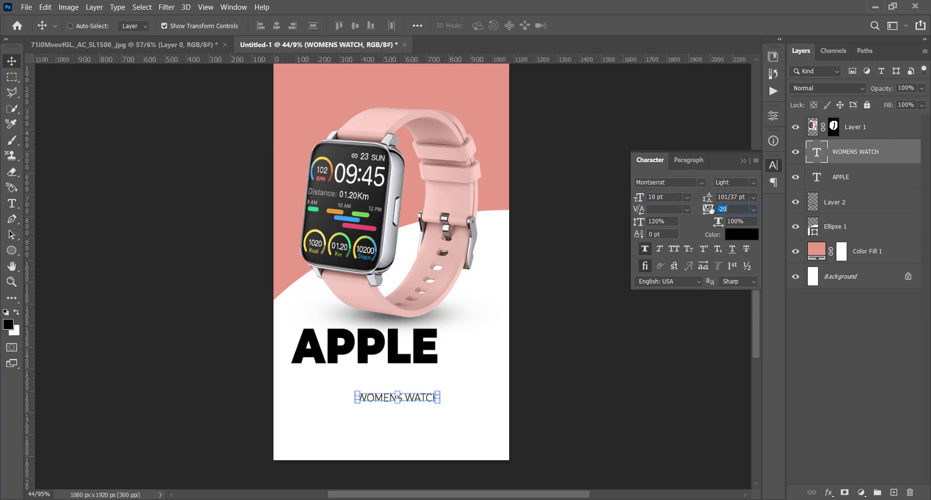
pyautogui.moveTo(710, 208); pyautogui.dragTo(729, 210)
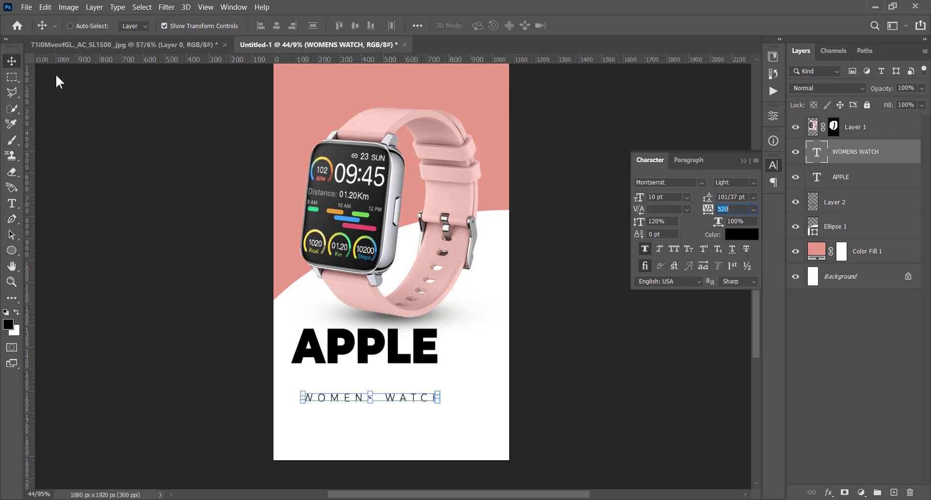
pyautogui.click(8, 65)
# Center the WOMENS WATCH line closely beneath APPLE and fine-tune its vertical gap.
pyautogui.moveTo(413, 402); pyautogui.dragTo(404, 383)
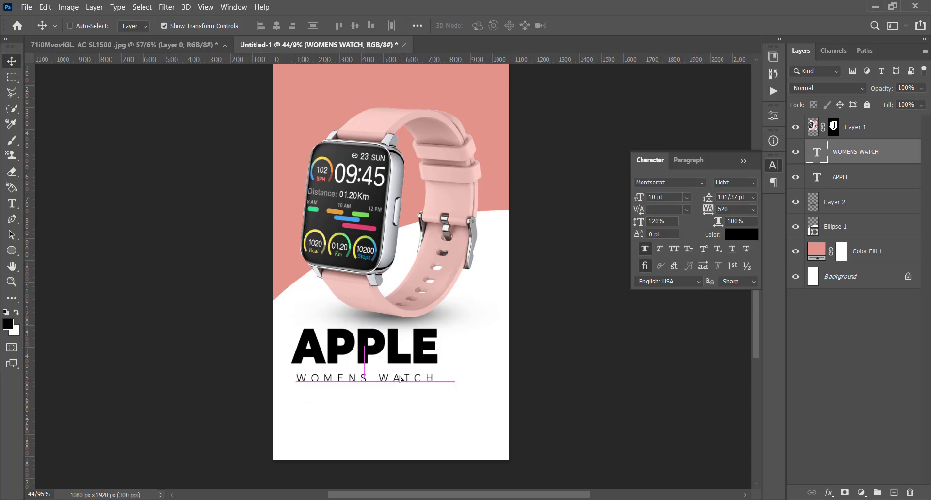
pyautogui.press('Up')
pyautogui.press('Up')
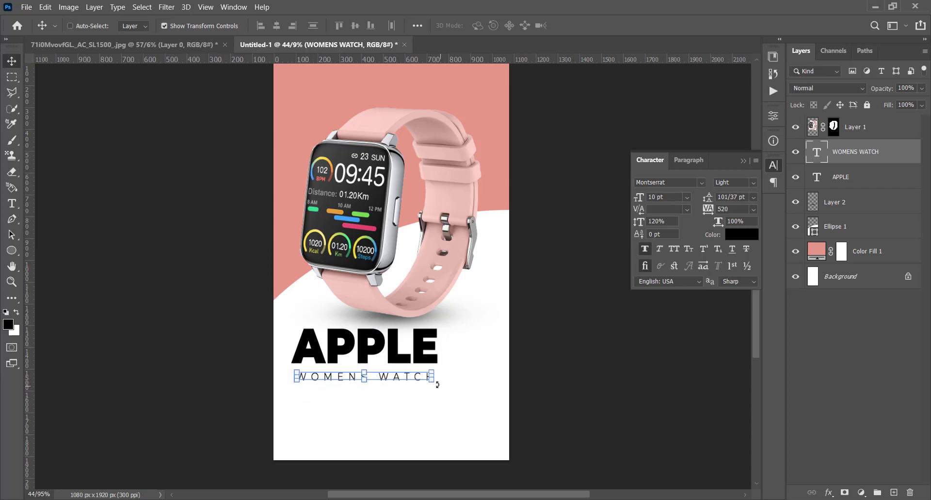
pyautogui.press('Up')
pyautogui.press('Up')
pyautogui.press('Up')
pyautogui.press('Up')
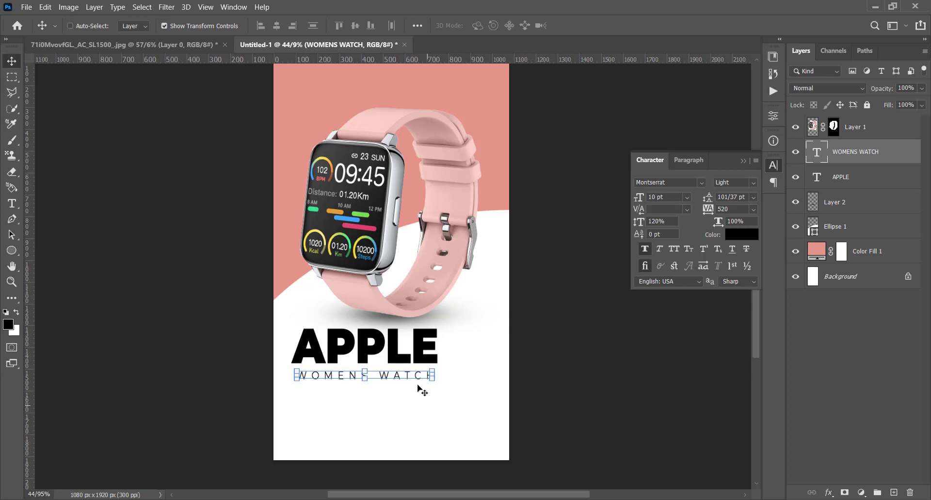
pyautogui.scroll(3, 324, 387)
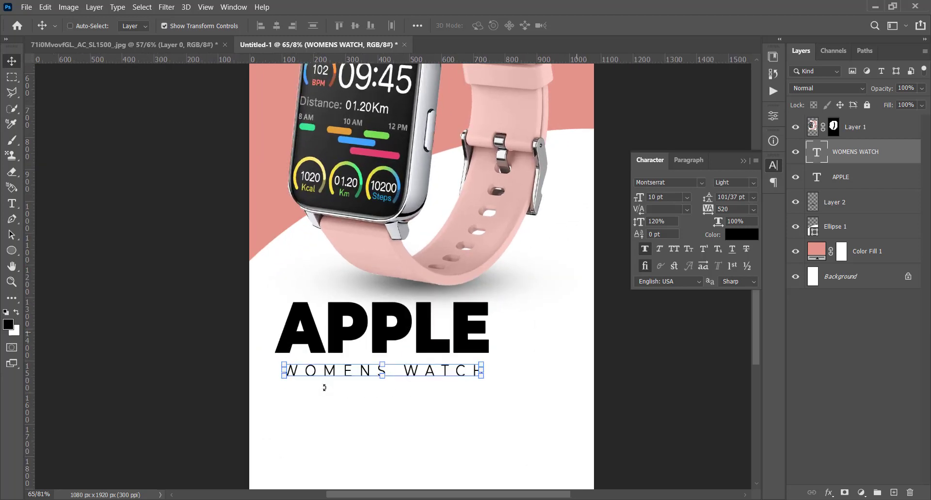
pyautogui.moveTo(508, 195); pyautogui.dragTo(500, 237)
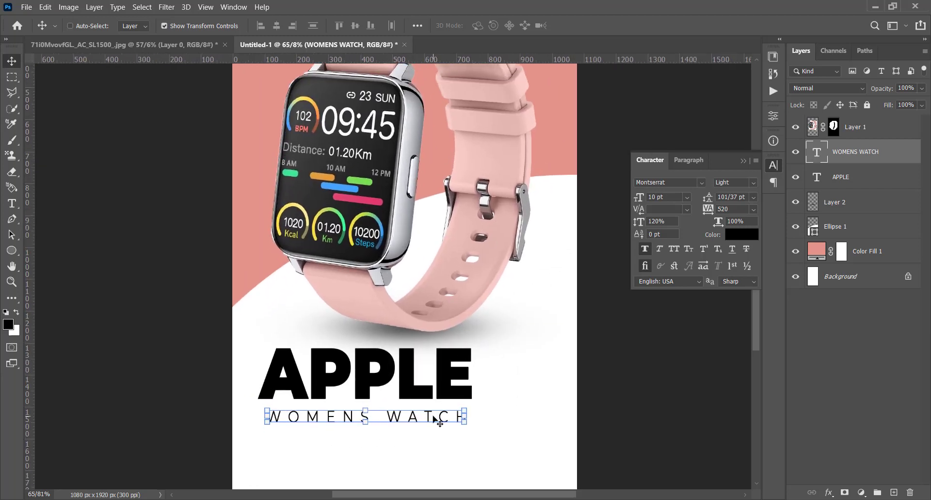
pyautogui.press('Down')
# Start a new text layer on the pink area above the watch in Montserrat Black Italic.
pyautogui.moveTo(406, 140); pyautogui.dragTo(414, 281)
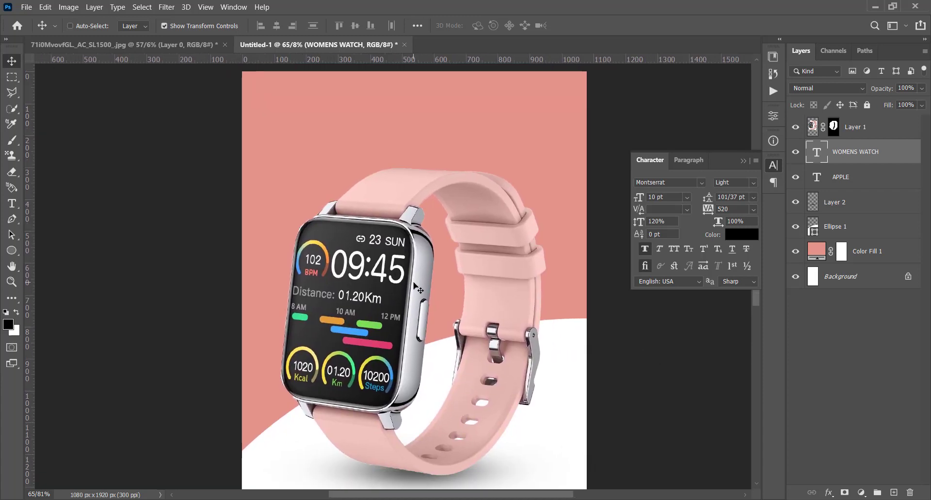
pyautogui.click(15, 207)
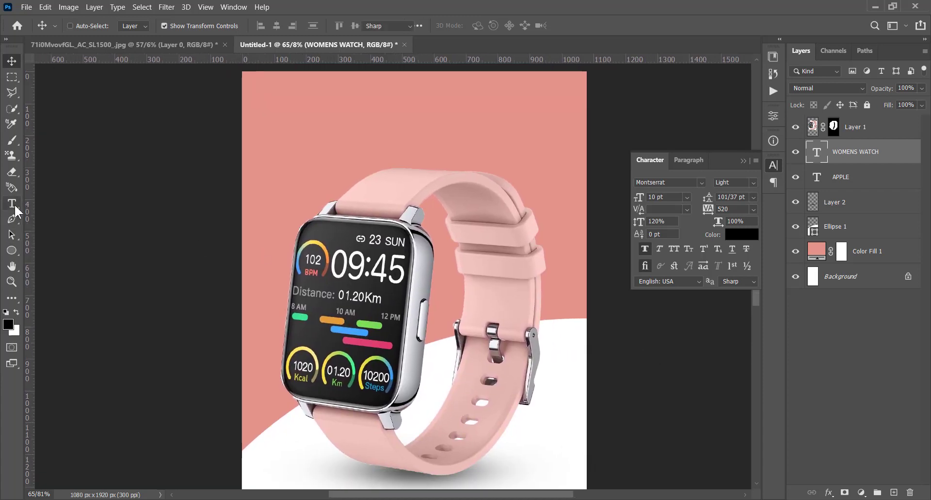
pyautogui.click(344, 158)
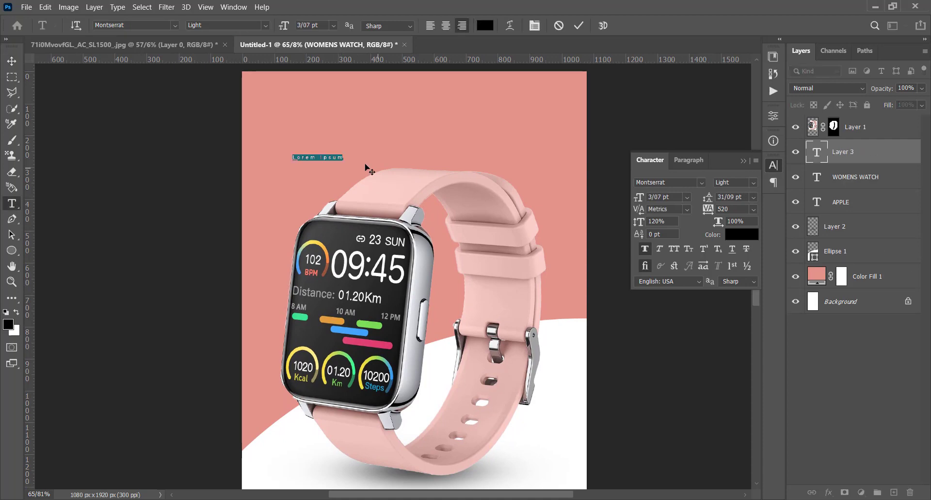
pyautogui.click(754, 182)
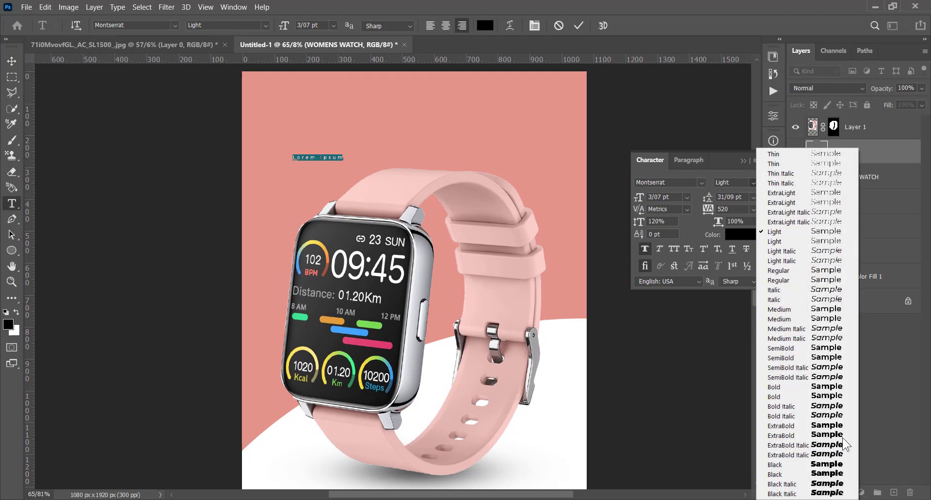
pyautogui.click(824, 492)
# Replace the placeholder text above the watch with "OFFER" and commit it.
pyautogui.click(331, 157)
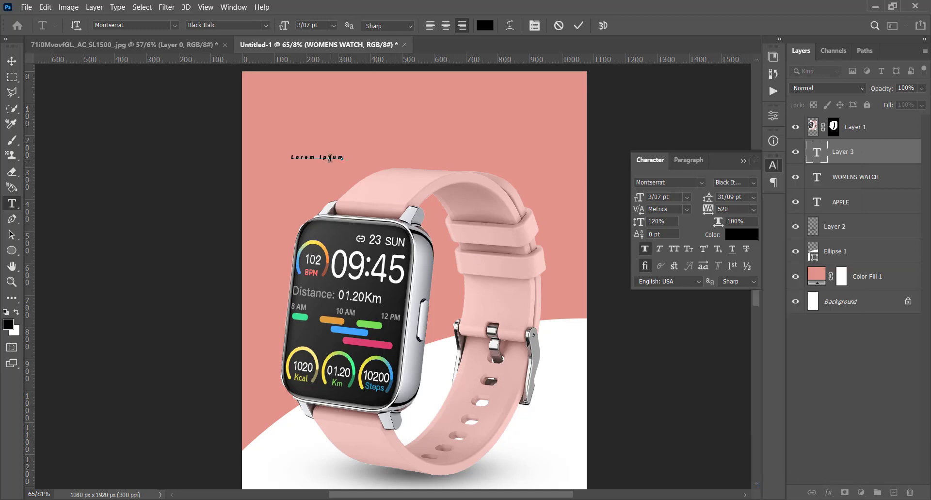
pyautogui.tripleClick(332, 157)
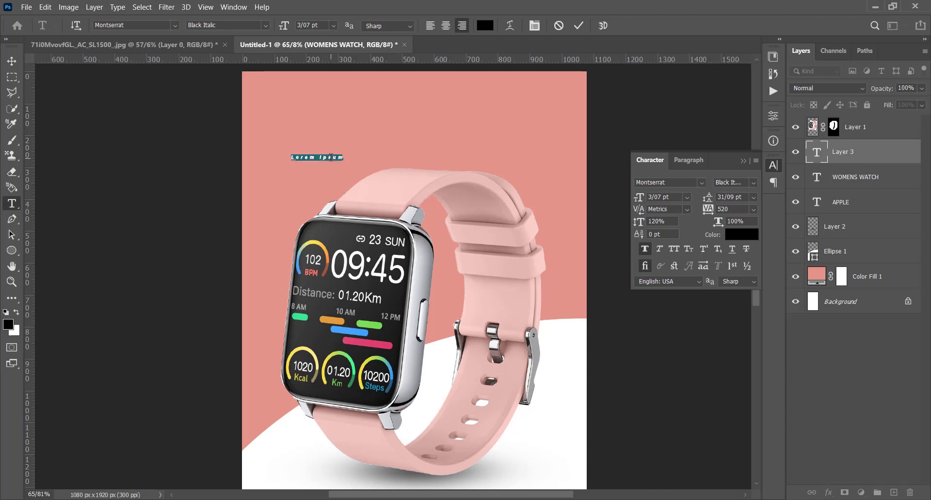
pyautogui.press('BackSpace')
pyautogui.doubleClick(331, 157)
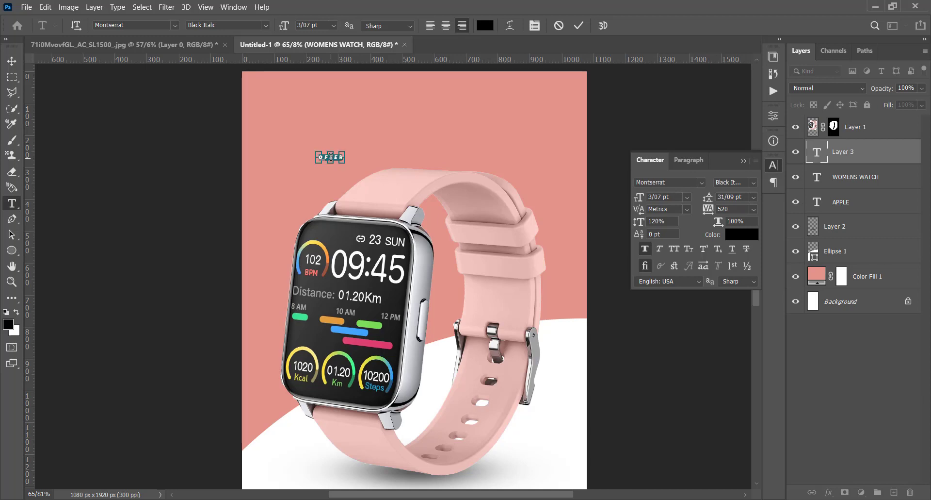
pyautogui.click(13, 61)
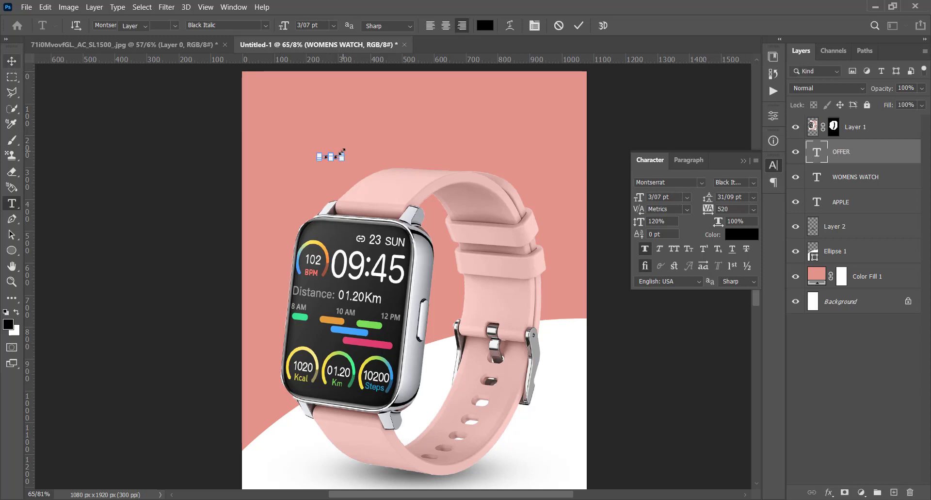
# Enlarge the OFFER text to about 33 pt at the top of the watch strap and set its tracking to 0.
pyautogui.moveTo(342, 154); pyautogui.dragTo(583, 120)
pyautogui.moveTo(528, 136); pyautogui.dragTo(497, 171)
pyautogui.press('Return')
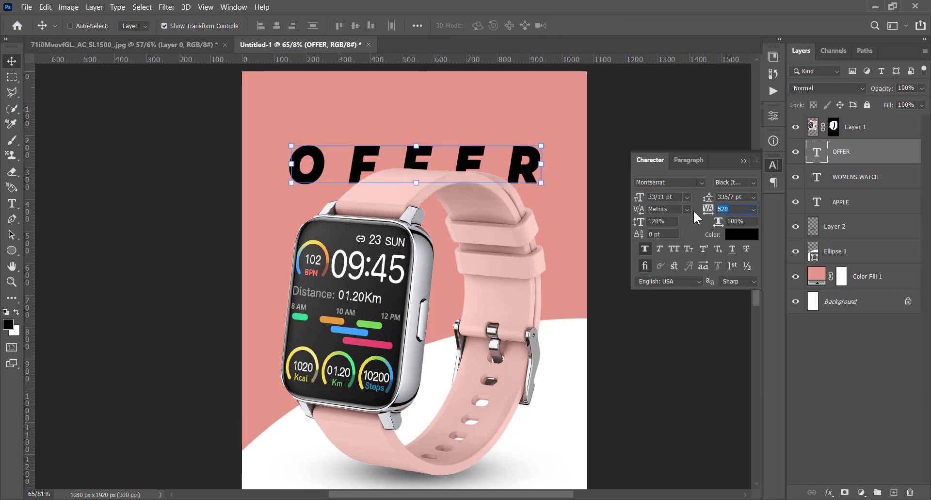
pyautogui.write('0')
pyautogui.press('Return')
# Center the OFFER text behind the top of the watch strap and enlarge it to about 55 pt.
pyautogui.moveTo(491, 162); pyautogui.dragTo(437, 162)
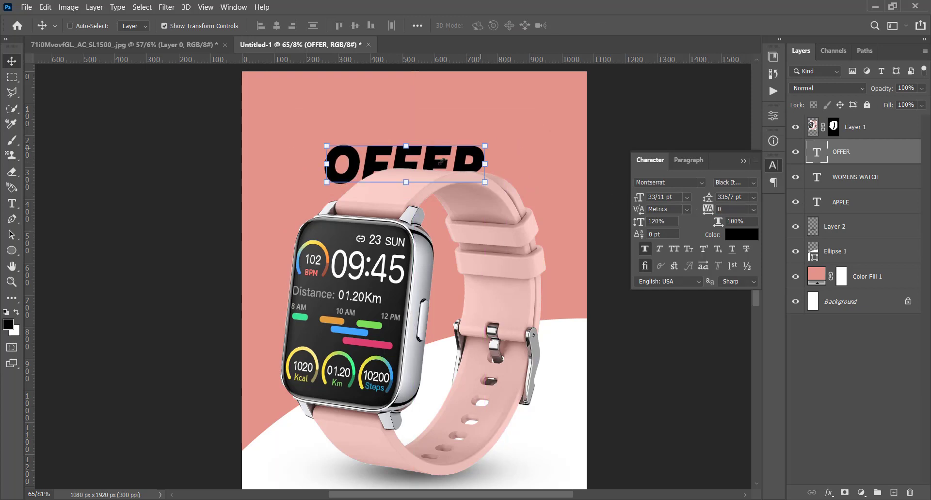
pyautogui.moveTo(485, 145); pyautogui.dragTo(461, 170)
pyautogui.press('Return')
# Select the OFFER text layer and duplicate it directly above the original, near the poster's upper edge.
pyautogui.rightClick(464, 169)
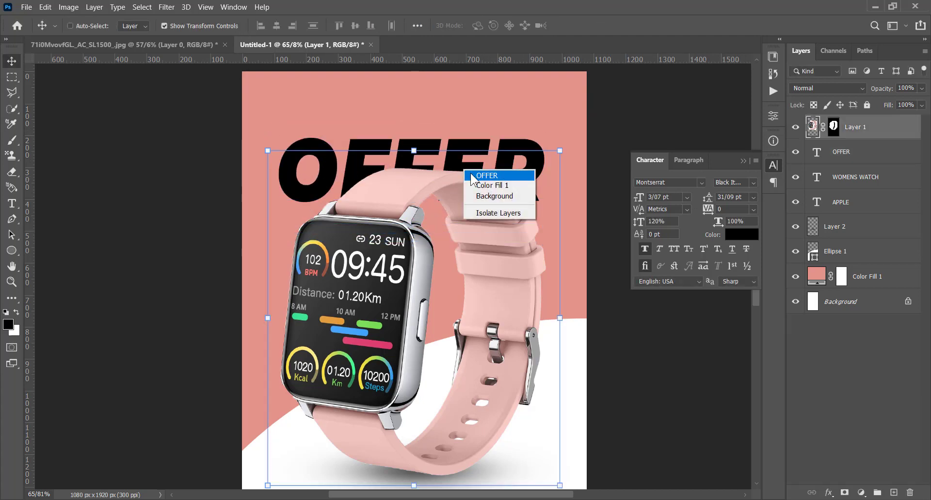
pyautogui.click(472, 175)
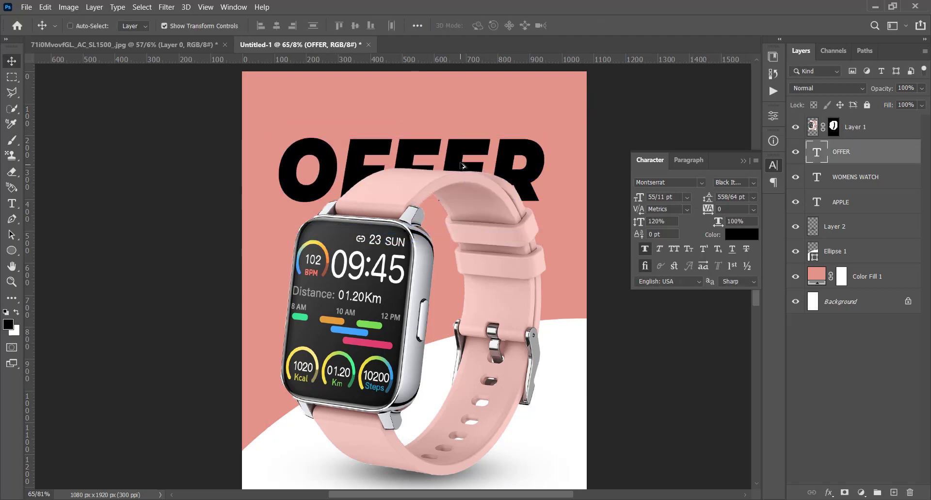
pyautogui.moveTo(463, 166); pyautogui.dragTo(463, 104)
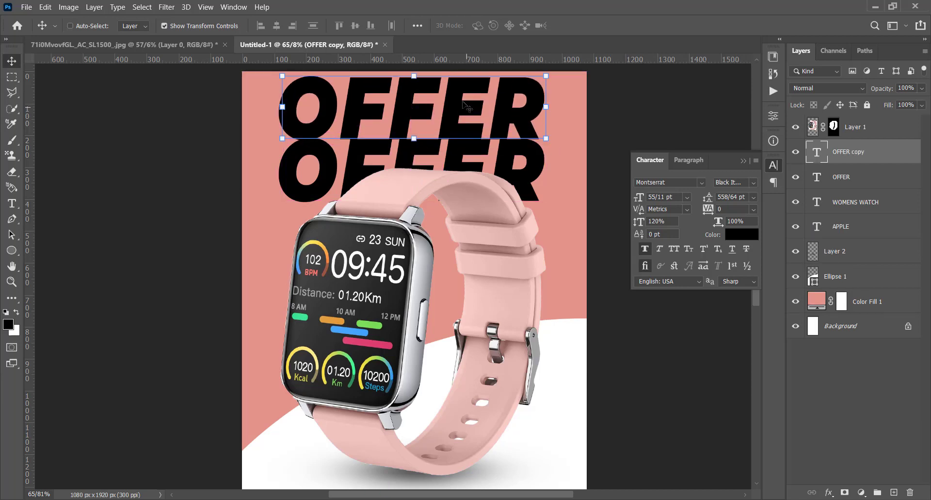
# Turn the duplicated OFFER text into an outline with 0% fill opacity and a 3 px black outside stroke.
pyautogui.click(796, 153)
pyautogui.click(796, 153)
pyautogui.click(829, 492)
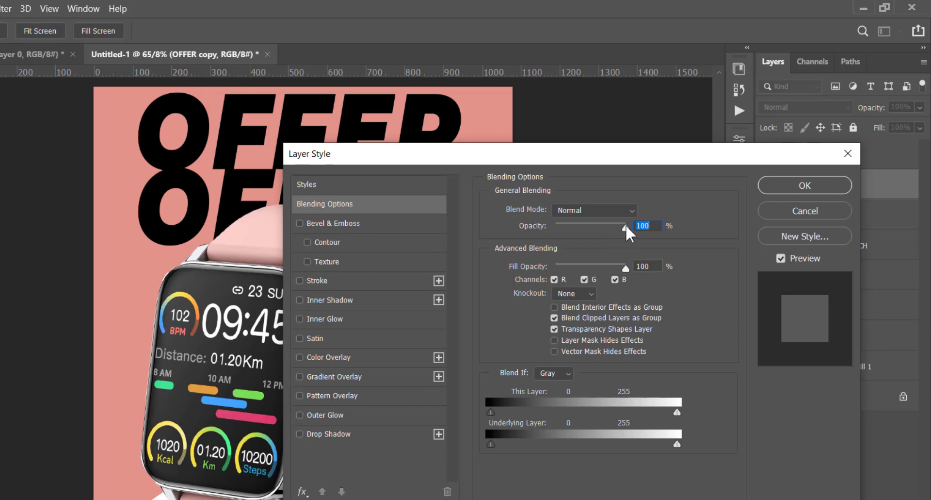
pyautogui.moveTo(625, 225); pyautogui.dragTo(702, 237)
pyautogui.moveTo(627, 267); pyautogui.dragTo(505, 278)
pyautogui.click(317, 281)
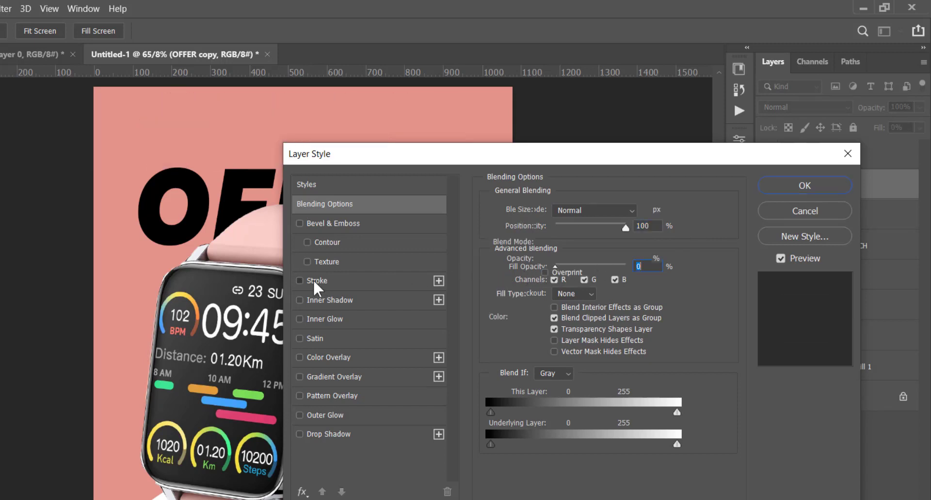
pyautogui.moveTo(633, 207); pyautogui.dragTo(616, 209)
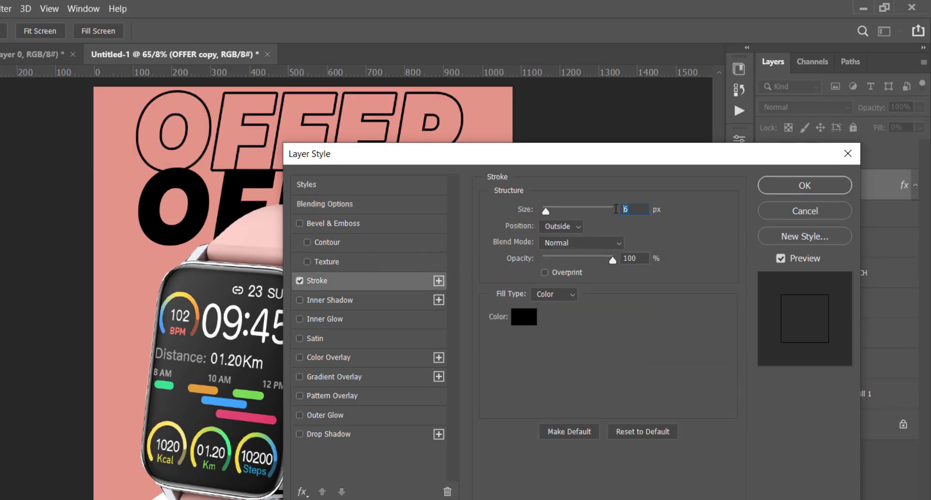
pyautogui.write('3')
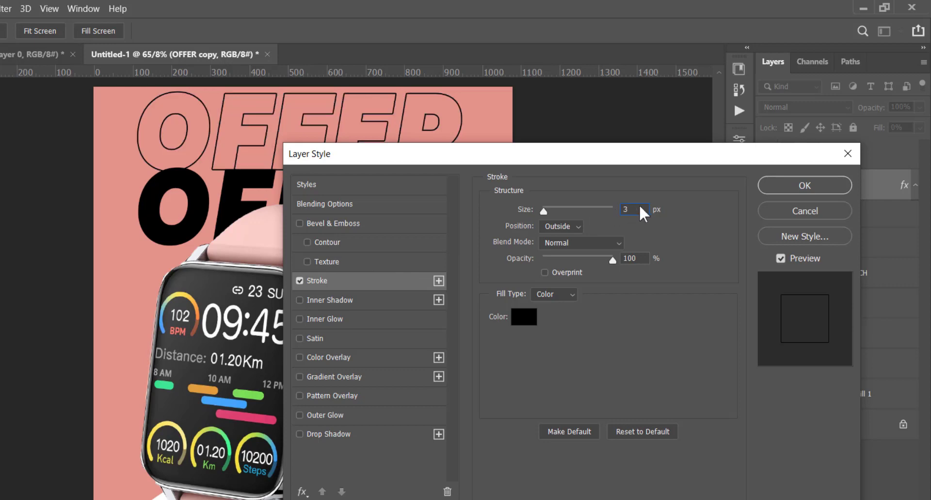
pyautogui.click(796, 187)
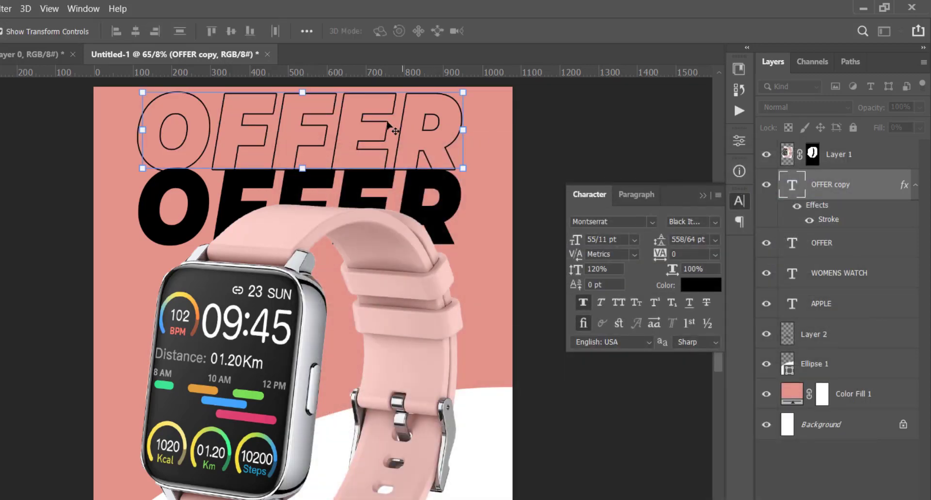
# Duplicate the outlined OFFER text, stack the copies above the solid headline, and lower the uppermost outline's opacity to 48%.
pyautogui.moveTo(388, 125)
pyautogui.mouseDown()
pyautogui.moveTo(388, 174)
pyautogui.moveTo(371, 125)
pyautogui.mouseUp()
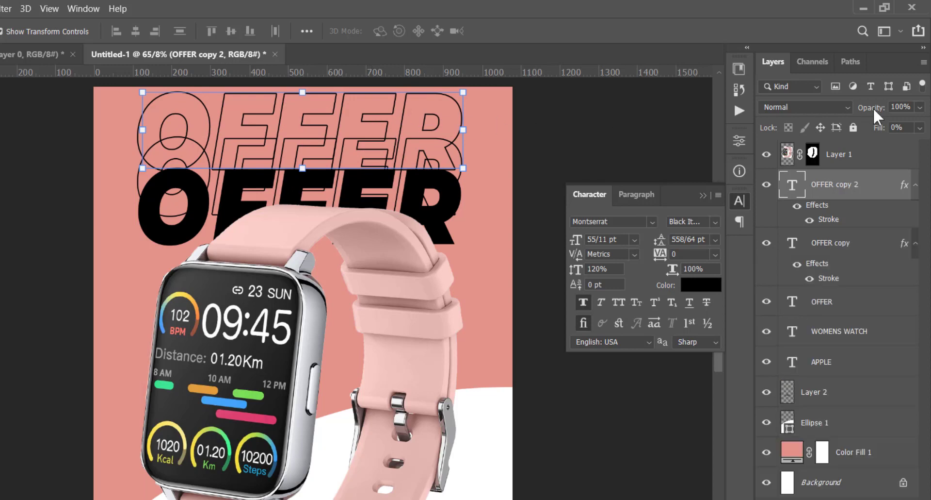
pyautogui.moveTo(873, 107); pyautogui.dragTo(835, 112)
pyautogui.press('Return')
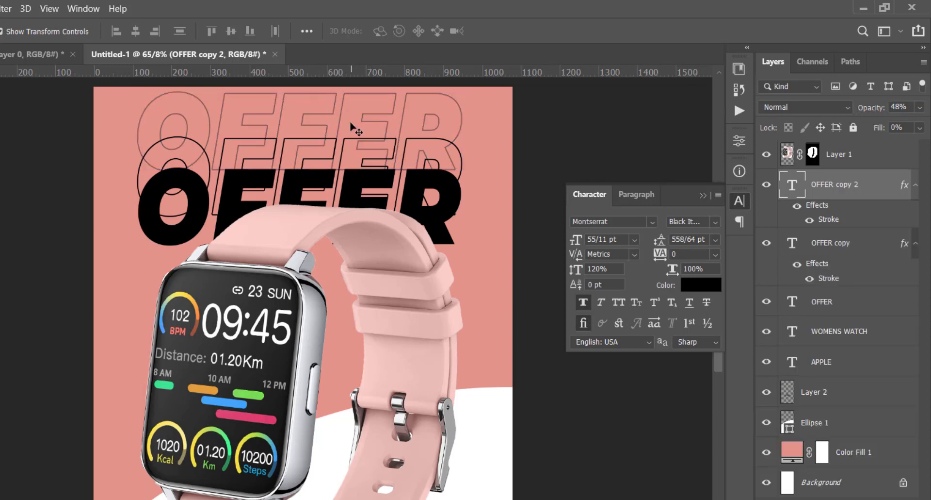
pyautogui.moveTo(346, 134); pyautogui.dragTo(444, 443)
pyautogui.hotkey('ctrl', 'j')
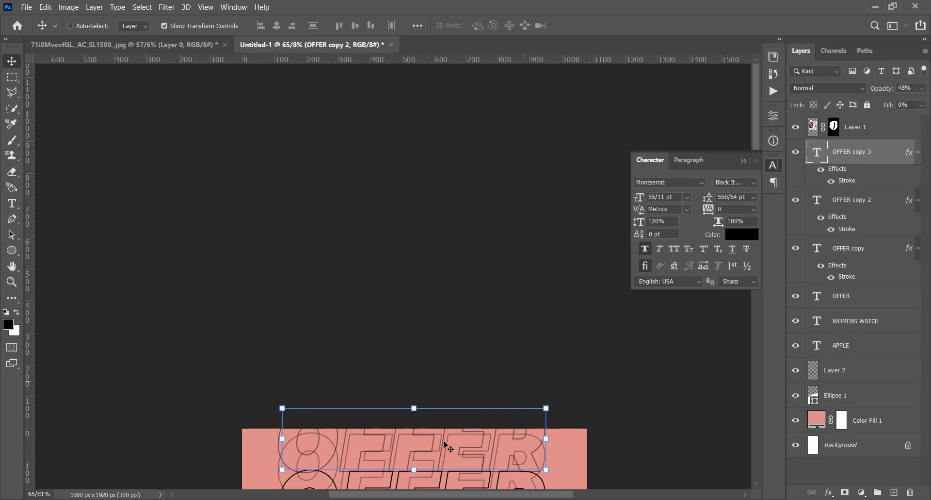
pyautogui.press('Delete')
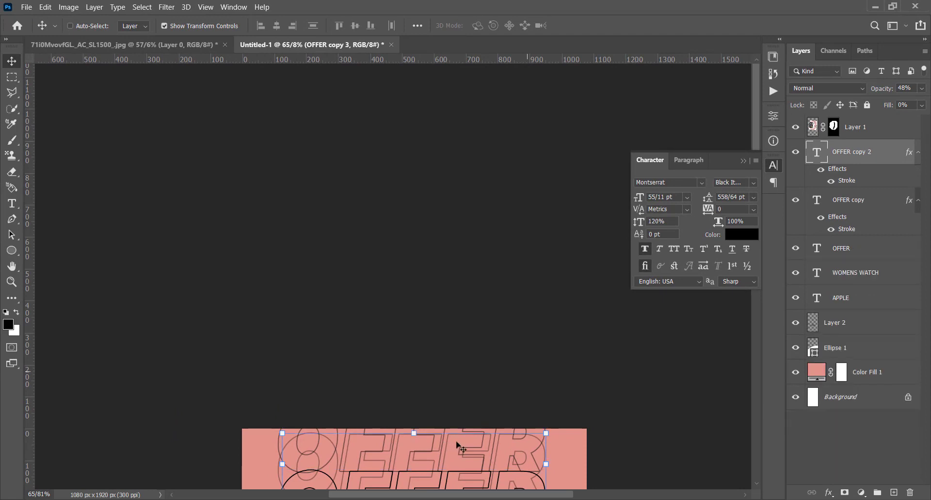
# Recolor the solid OFFER text behind the watch strap to the light pink #ffa399.
pyautogui.scroll(5, 521, 269)
pyautogui.moveTo(521, 270); pyautogui.dragTo(528, 188)
pyautogui.rightClick(518, 218)
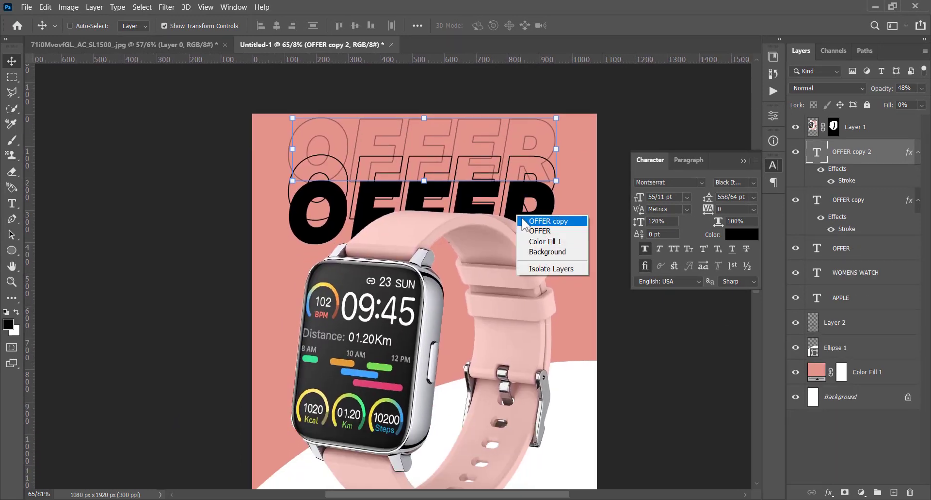
pyautogui.click(523, 220)
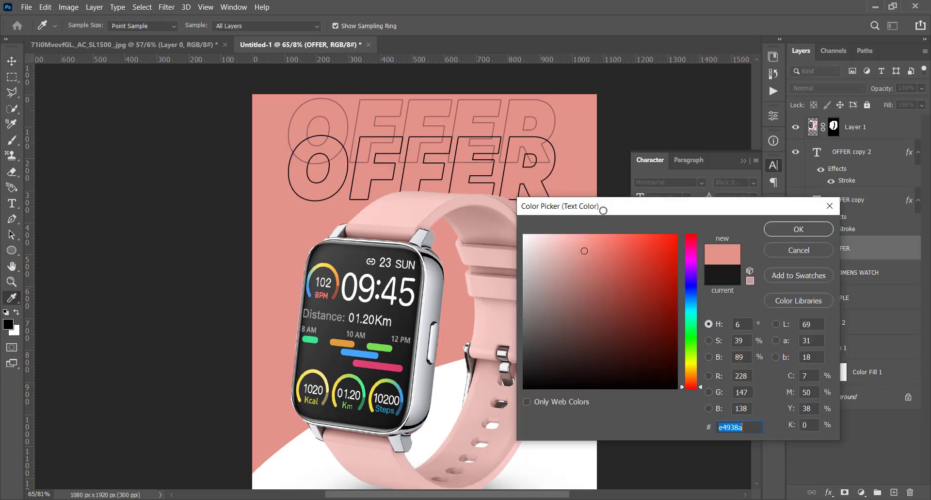
pyautogui.moveTo(583, 250); pyautogui.dragTo(585, 234)
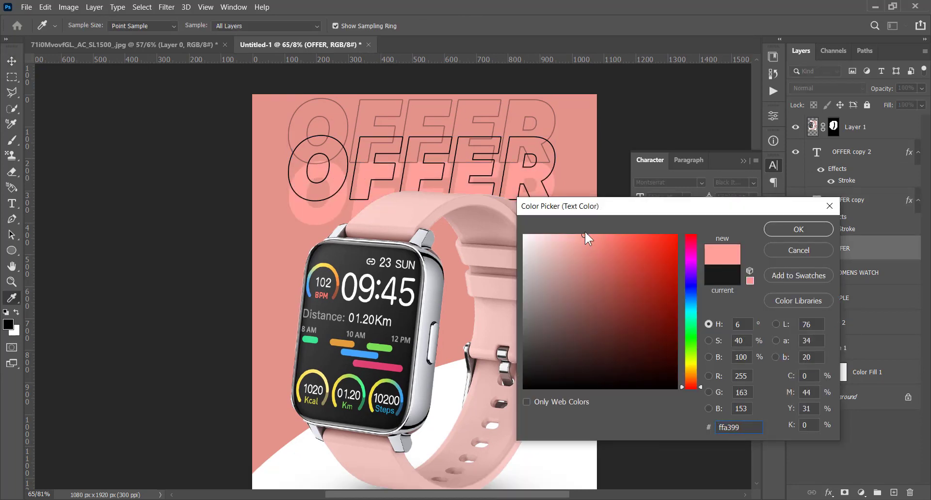
pyautogui.click(793, 227)
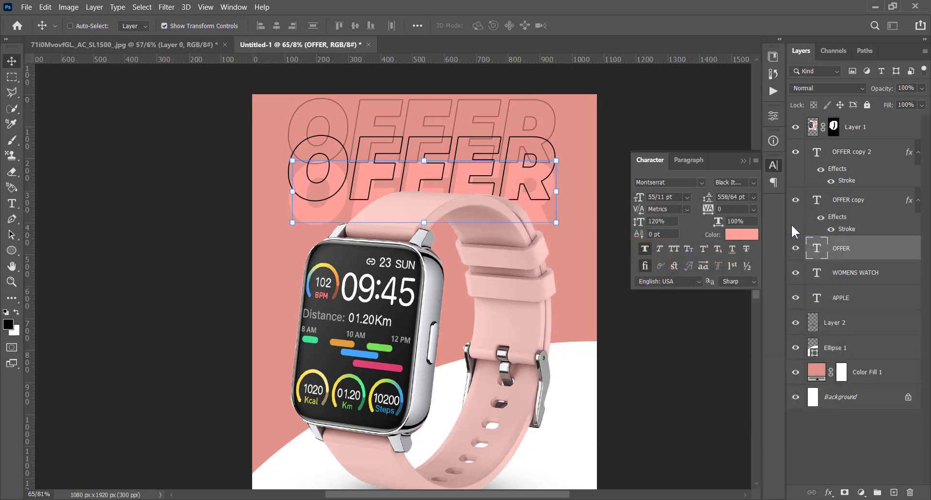
pyautogui.click(863, 206)
pyautogui.click(743, 234)
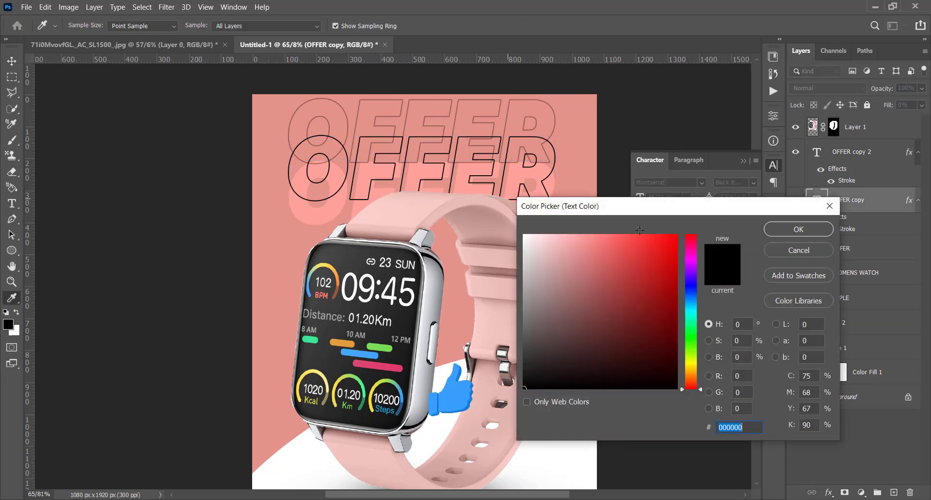
pyautogui.click(323, 215)
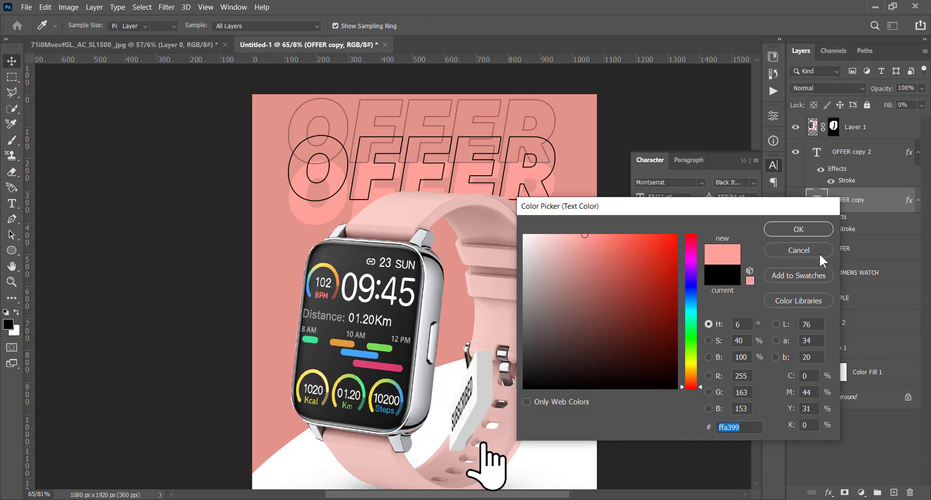
pyautogui.click(820, 253)
pyautogui.press('v')
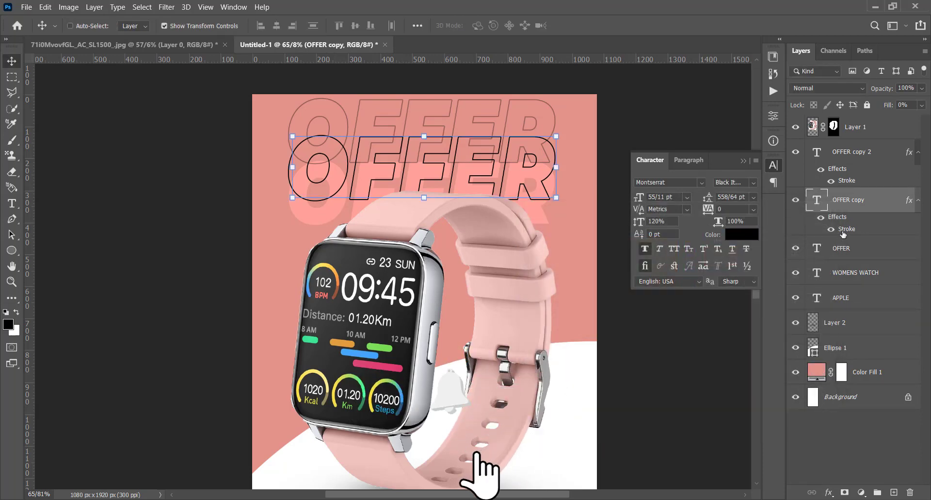
# Change the stroke color of the OFFER copy outline to #ffa399, sampled from the solid OFFER text.
pyautogui.doubleClick(845, 230)
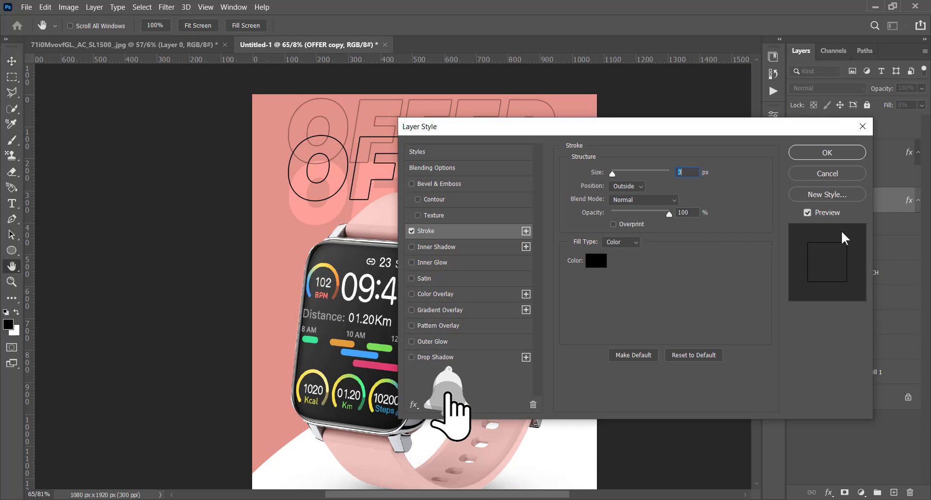
pyautogui.click(596, 261)
pyautogui.click(304, 215)
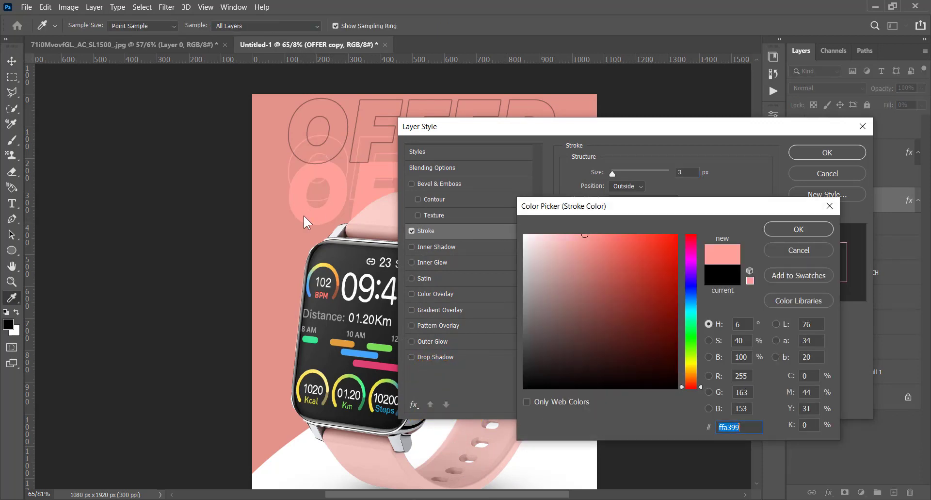
pyautogui.click(798, 226)
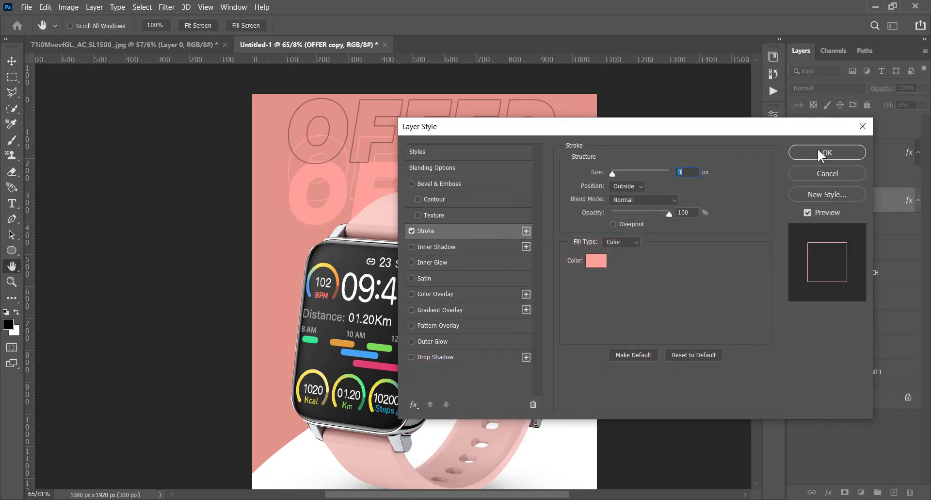
pyautogui.click(819, 150)
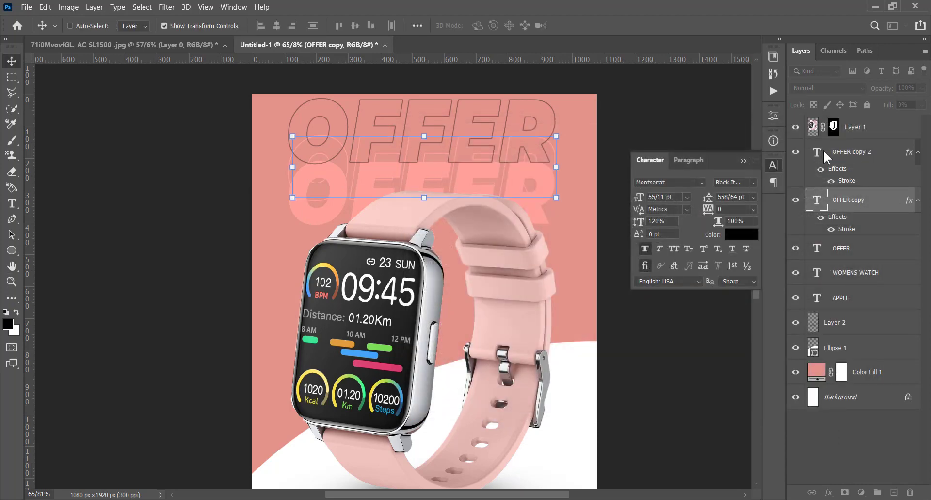
# Match the stroke color of the uppermost OFFER copy 2 outline to the solid OFFER text's pink.
pyautogui.click(865, 164)
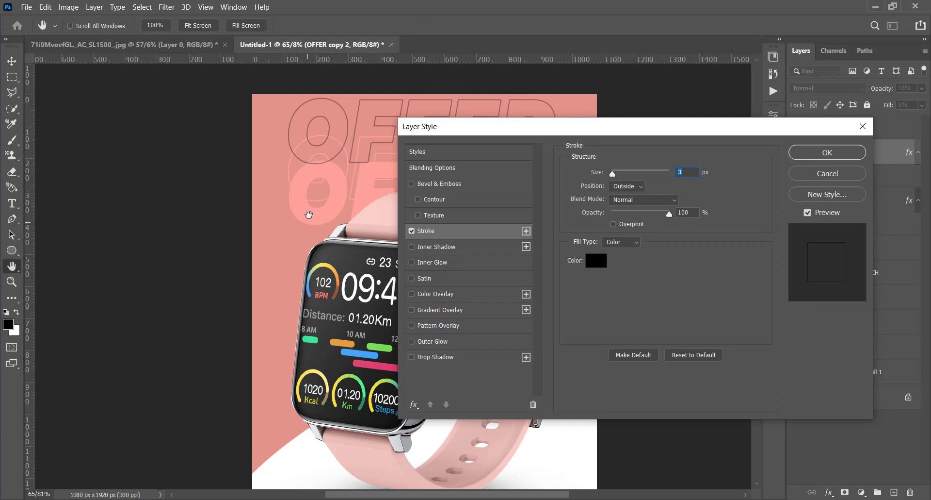
pyautogui.click(595, 262)
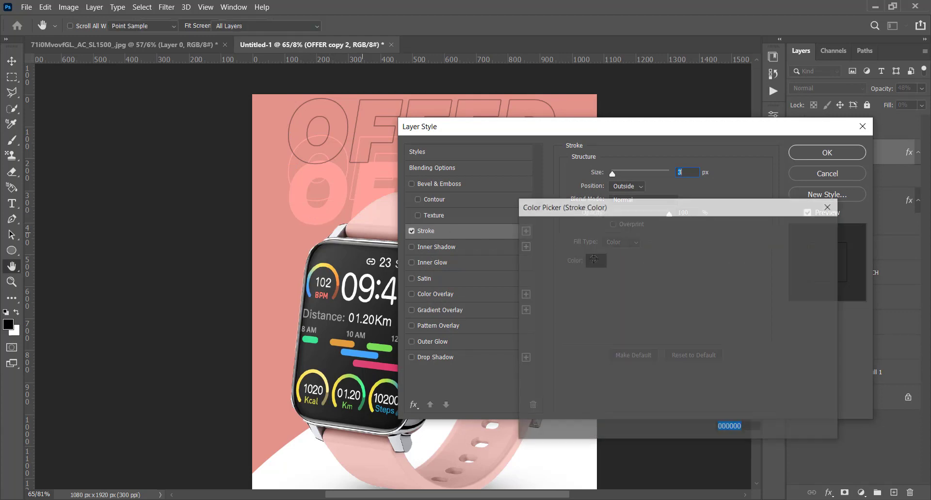
pyautogui.click(318, 220)
pyautogui.click(798, 229)
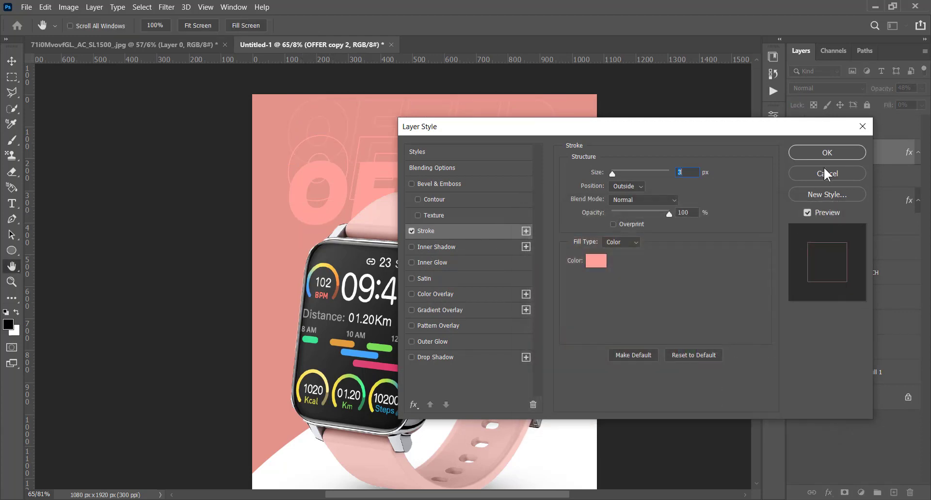
pyautogui.click(831, 152)
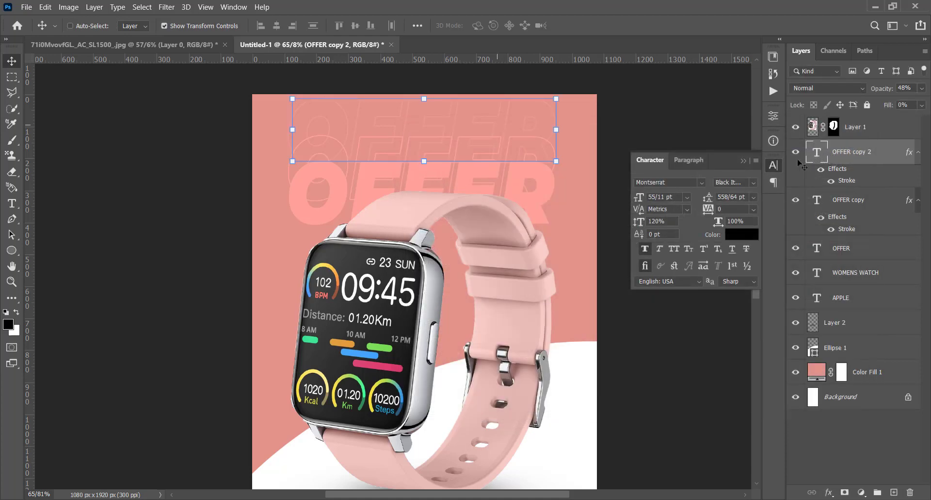
# Draw a near-black filled circle about 9 px in diameter just below the WOMENS WATCH line.
pyautogui.click(771, 166)
pyautogui.moveTo(509, 331); pyautogui.dragTo(503, 260)
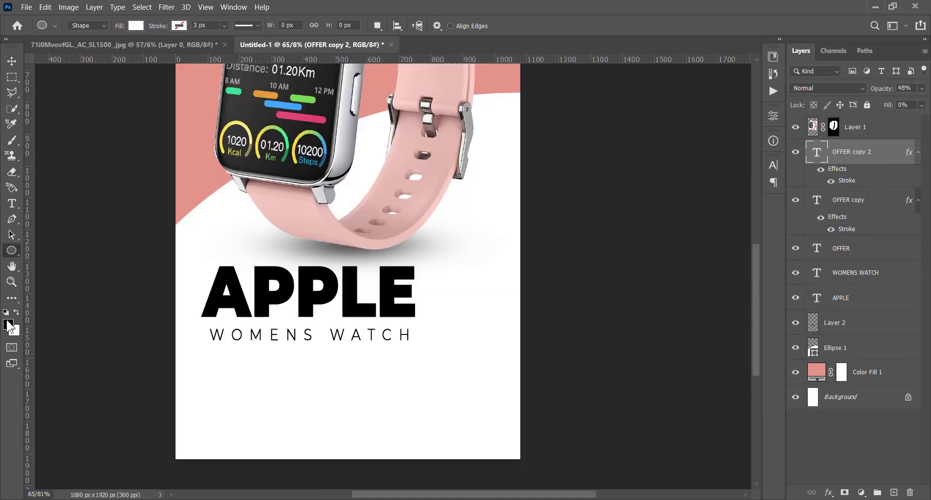
pyautogui.click(136, 26)
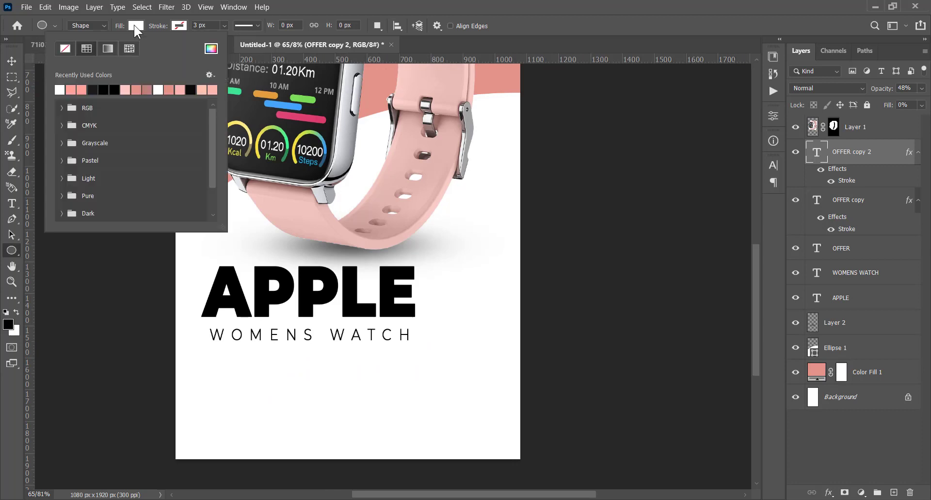
pyautogui.click(95, 89)
pyautogui.click(675, 2)
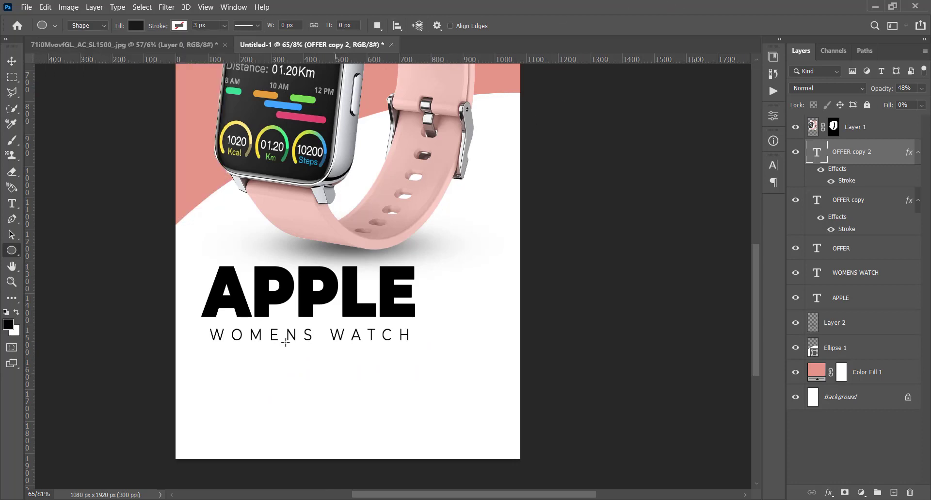
pyautogui.moveTo(275, 350)
pyautogui.mouseDown()
pyautogui.moveTo(291, 360)
pyautogui.moveTo(279, 353)
pyautogui.mouseUp()
# Duplicate the small dot into an evenly spaced horizontal row and combine the dots into one smart object.
pyautogui.click(11, 60)
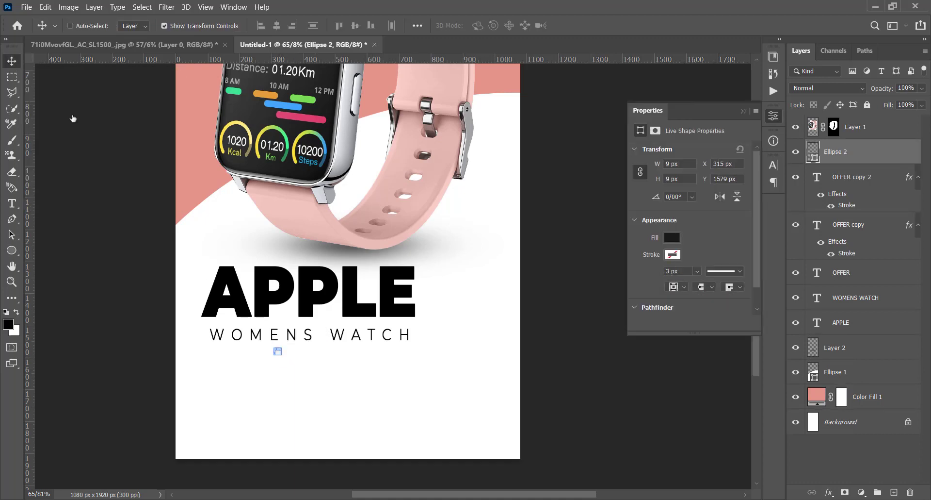
pyautogui.keyDown('alt'); pyautogui.moveTo(336, 368); pyautogui.dragTo(365, 389); pyautogui.keyUp('alt')
pyautogui.keyDown('shift'); pyautogui.click(854, 392); pyautogui.keyUp('shift')
pyautogui.rightClick(856, 377)
pyautogui.click(785, 157)
# Duplicate the dot row downward at even spacing to build a six-row dot grid.
pyautogui.press('Up')
pyautogui.press('Up')
pyautogui.press('Up')
pyautogui.press('Up')
pyautogui.keyDown('alt'); pyautogui.moveTo(365, 388); pyautogui.dragTo(365, 394); pyautogui.keyUp('alt')
pyautogui.keyDown('alt'); pyautogui.moveTo(363, 387); pyautogui.dragTo(362, 393); pyautogui.keyUp('alt')
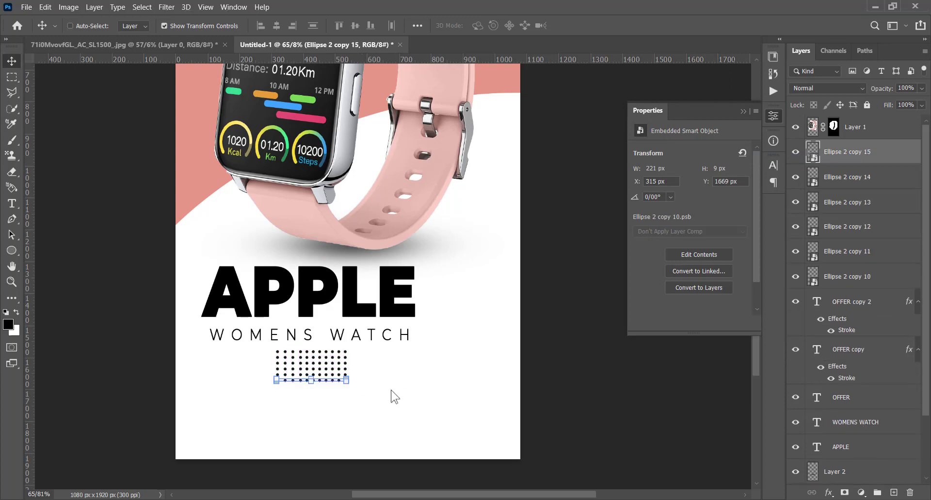
# Combine the six dot rows into one smart object and move it to the poster's lower right edge, about X 859, Y 1743 px.
pyautogui.keyDown('shift'); pyautogui.click(860, 276); pyautogui.keyUp('shift')
pyautogui.rightClick(860, 278)
pyautogui.click(795, 119)
pyautogui.moveTo(316, 366); pyautogui.dragTo(506, 424)
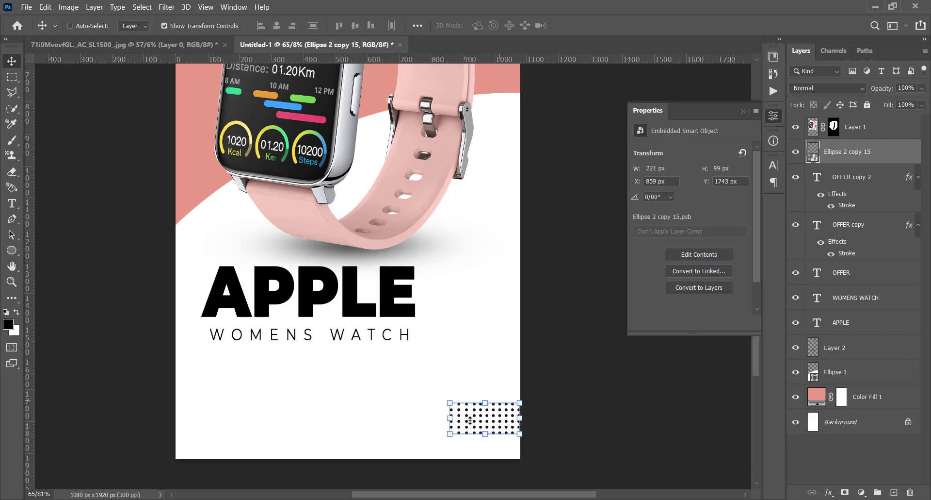
# Duplicate the dot grid and place the copy at the poster's upper right corner, about X 888, Y -6 px.
pyautogui.moveTo(470, 420); pyautogui.dragTo(389, 212)
pyautogui.moveTo(482, 210); pyautogui.dragTo(476, 387)
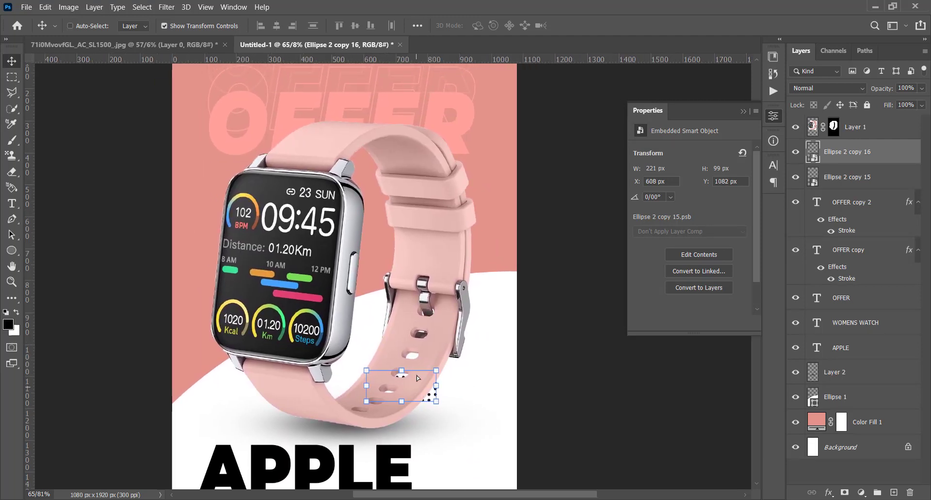
pyautogui.moveTo(418, 378); pyautogui.dragTo(504, 184)
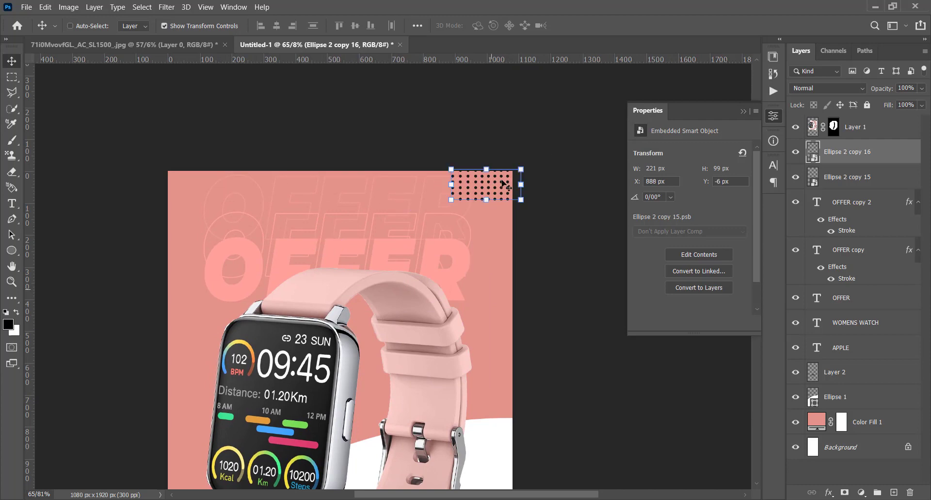
pyautogui.scroll(-1, 470, 233)
pyautogui.moveTo(413, 307); pyautogui.dragTo(539, 141)
pyautogui.moveTo(414, 171); pyautogui.dragTo(430, 248)
pyautogui.click(12, 250)
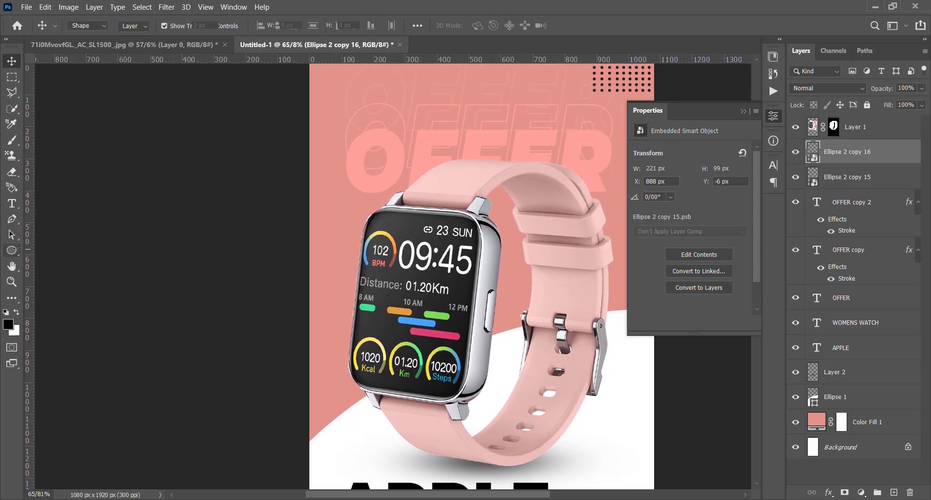
pyautogui.click(12, 62)
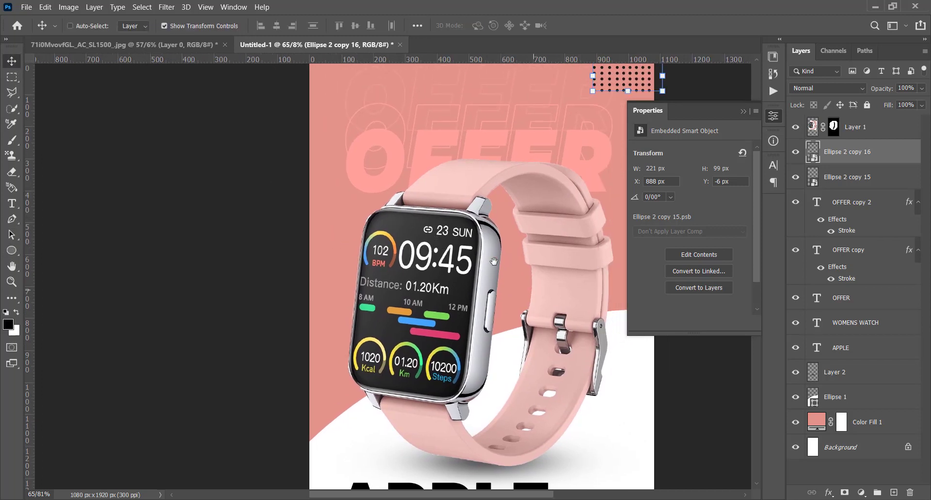
pyautogui.moveTo(493, 261); pyautogui.dragTo(471, 249)
pyautogui.scroll(-3, 473, 250)
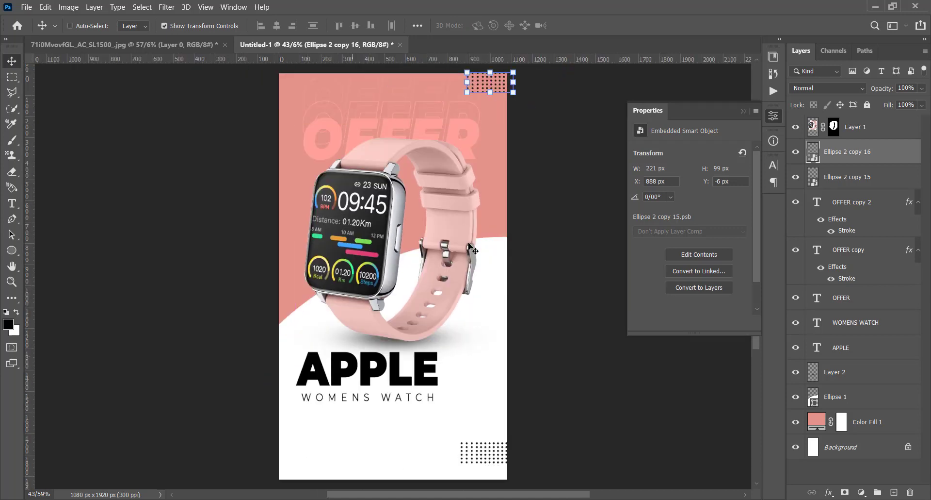
pyautogui.scroll(4, 363, 468)
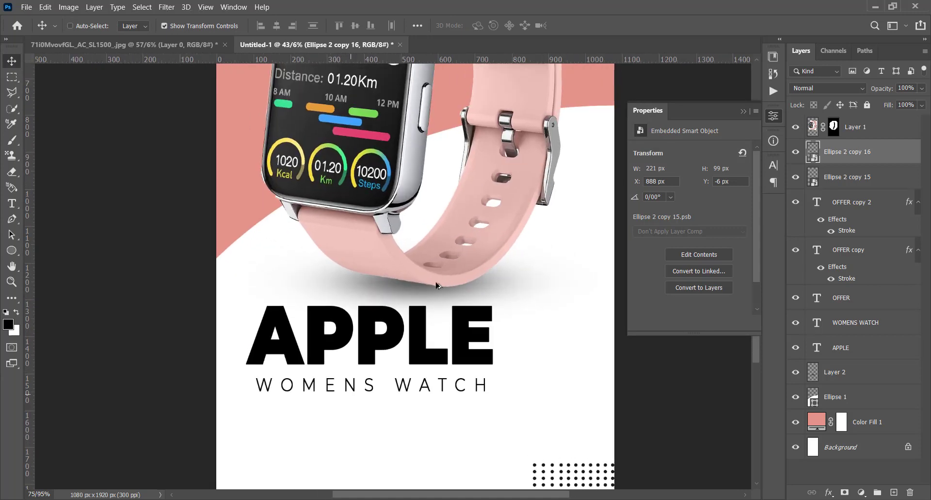
# Add a Lorem ipsum paragraph text box below WOMENS WATCH, set in Montserrat Light with 5 pt leading.
pyautogui.click(12, 203)
pyautogui.moveTo(257, 360); pyautogui.dragTo(489, 391)
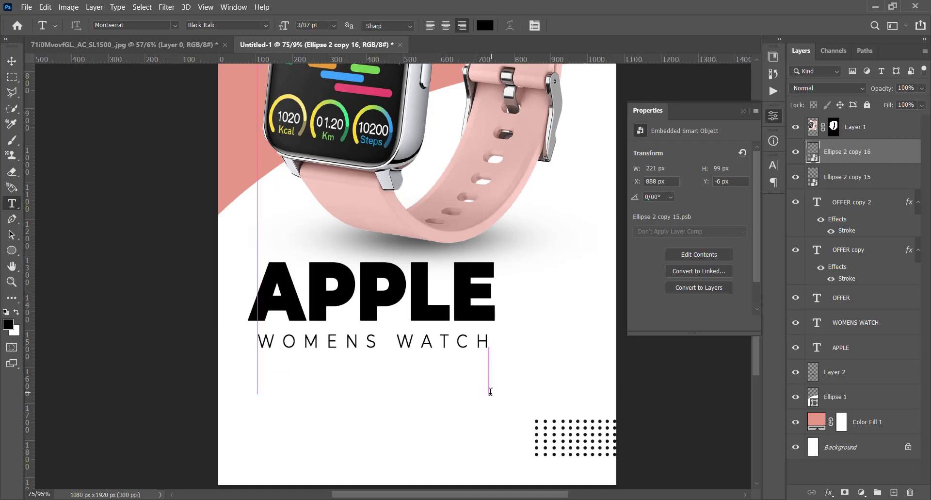
pyautogui.click(773, 166)
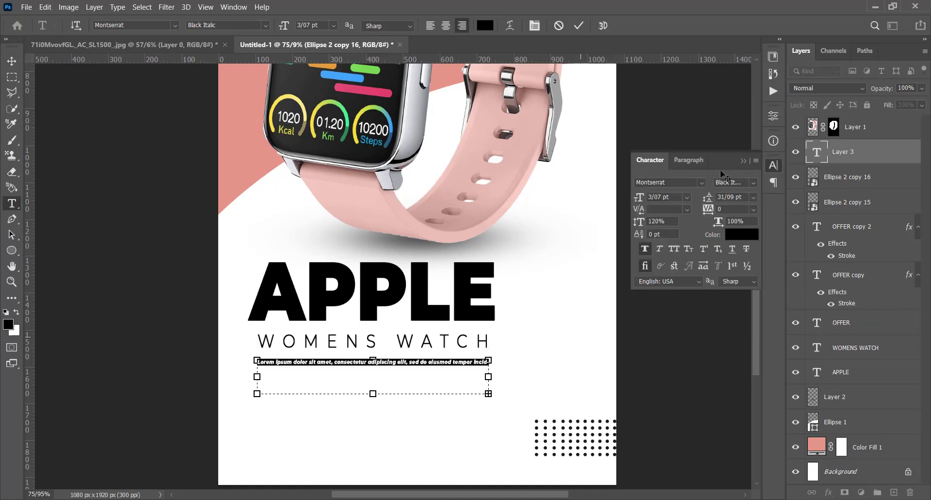
pyautogui.moveTo(488, 376); pyautogui.dragTo(378, 386)
pyautogui.moveTo(706, 197); pyautogui.dragTo(695, 195)
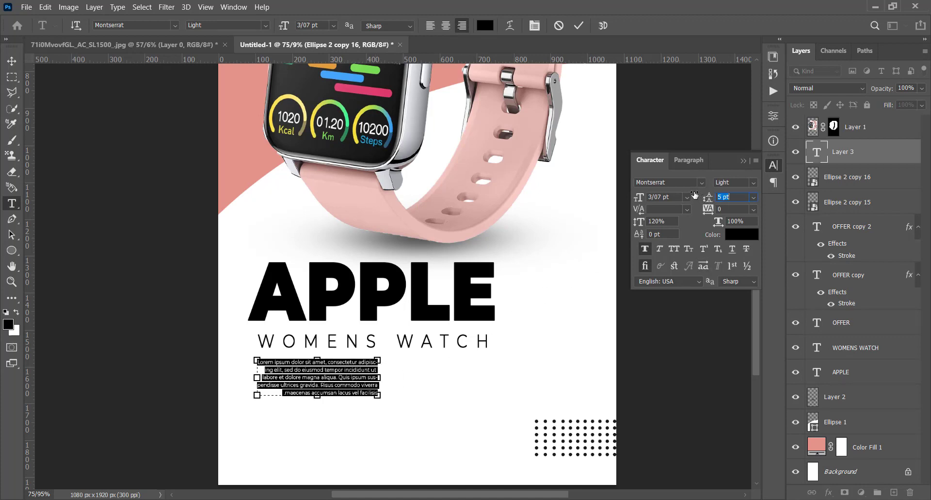
# Left-align the Lorem ipsum paragraph, widen its text box to match WOMENS WATCH and nudge it slightly down.
pyautogui.click(688, 161)
pyautogui.click(647, 182)
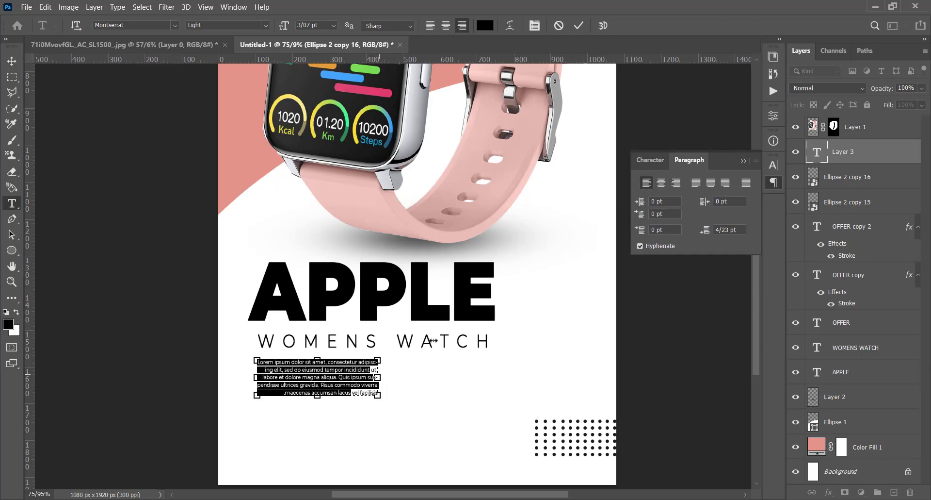
pyautogui.moveTo(379, 377); pyautogui.dragTo(491, 358)
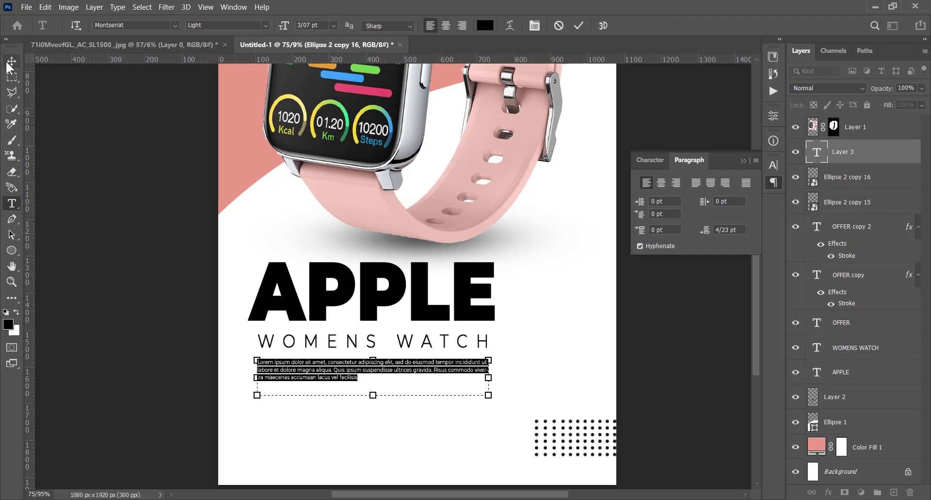
pyautogui.click(9, 67)
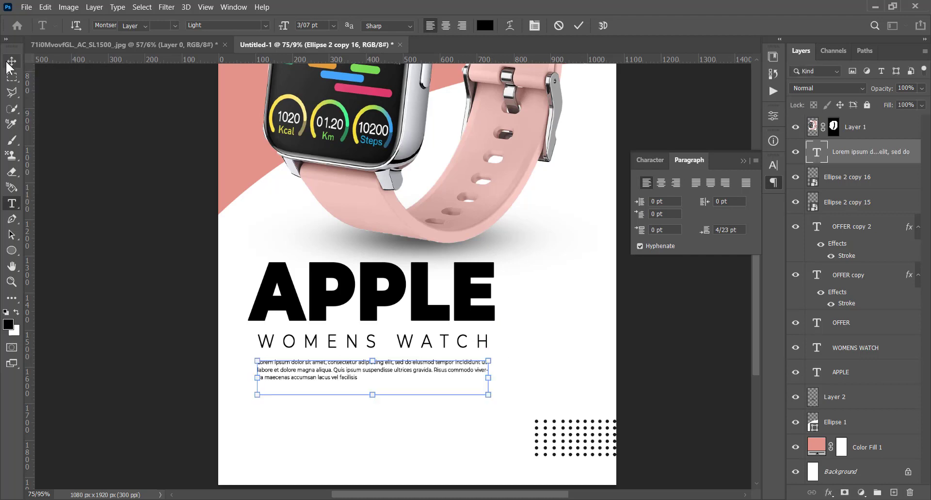
pyautogui.click(344, 372)
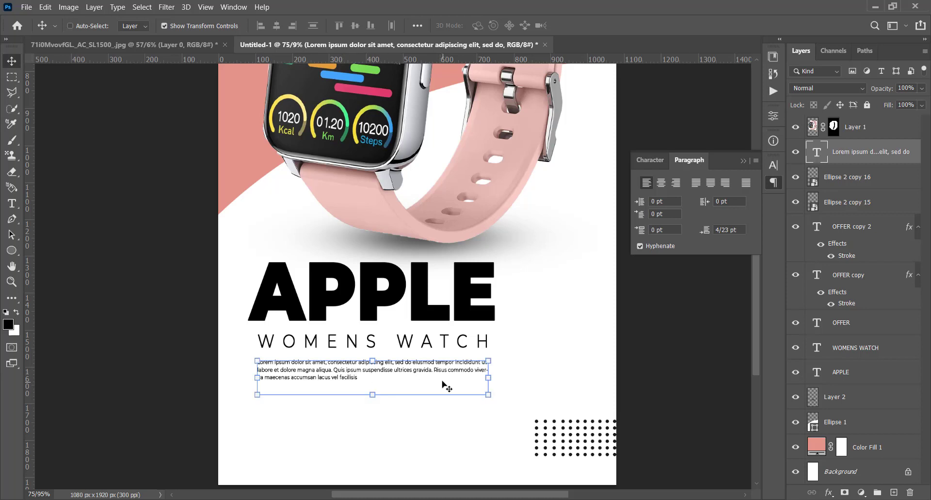
pyautogui.press('Down')
pyautogui.press('Down')
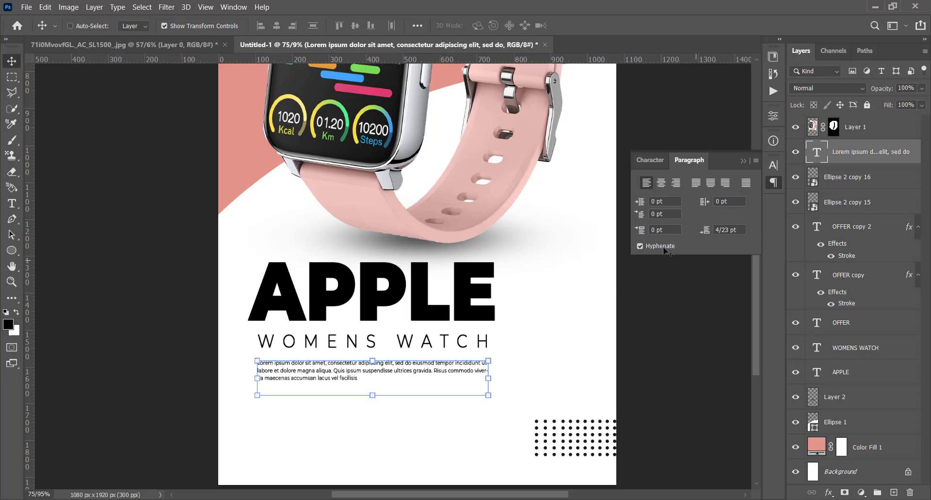
pyautogui.click(779, 181)
# Draw a light pink rounded rectangle about 241 x 96 px below the paragraph and move it to about X 418, Y 1746 px.
pyautogui.scroll(-2, 631, 194)
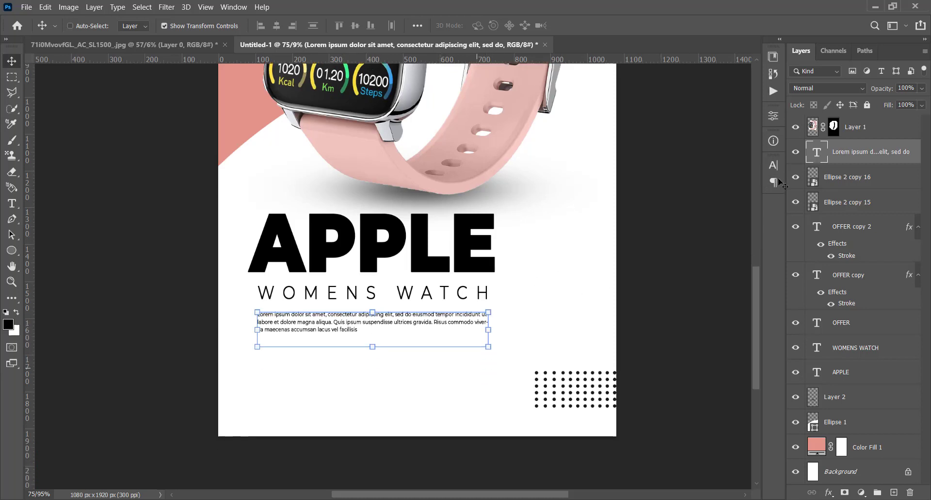
pyautogui.click(11, 251)
pyautogui.rightClick(12, 251)
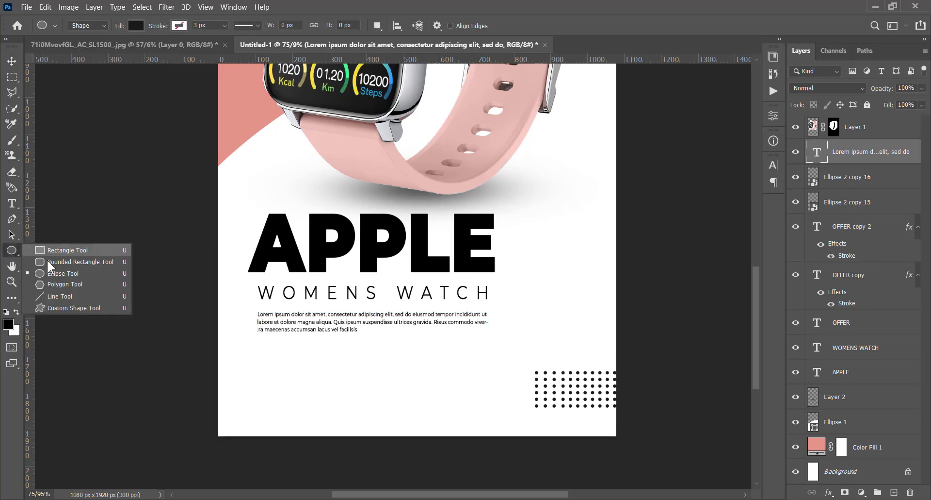
pyautogui.click(48, 260)
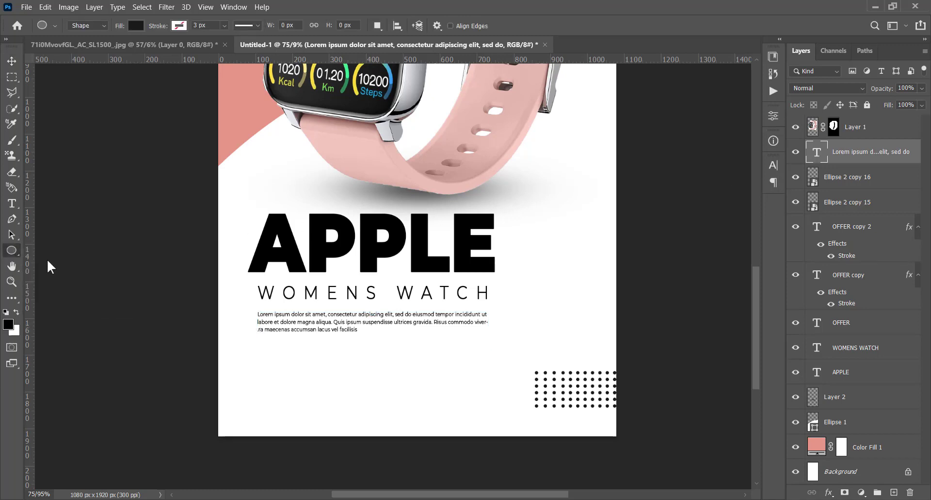
pyautogui.click(138, 26)
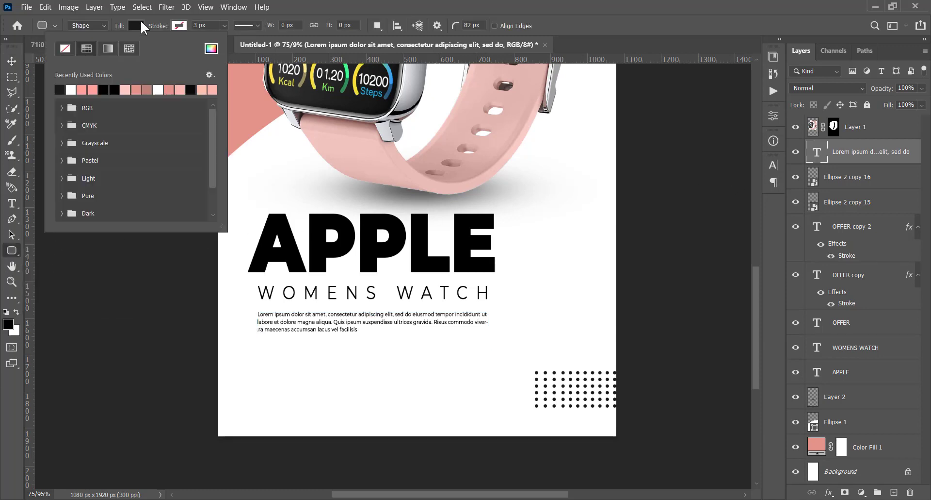
pyautogui.click(82, 90)
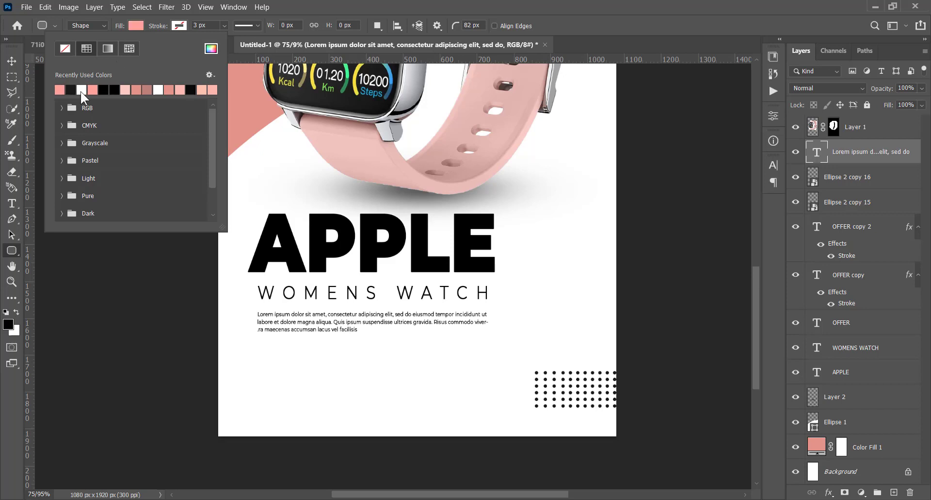
pyautogui.click(361, 3)
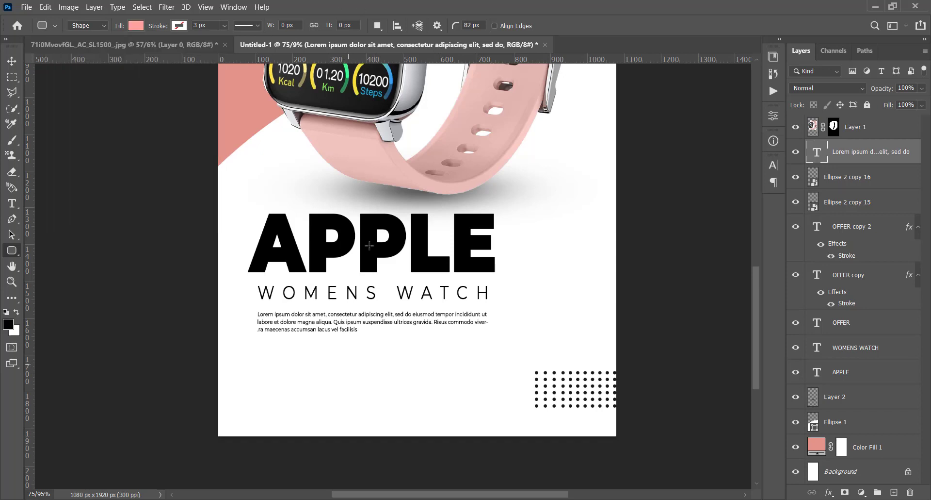
pyautogui.moveTo(374, 376); pyautogui.dragTo(462, 411)
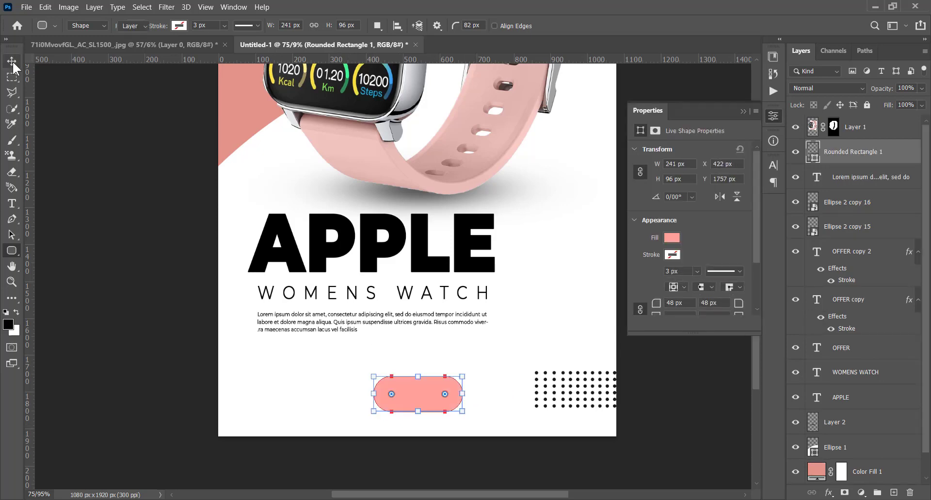
pyautogui.press('v')
pyautogui.moveTo(420, 393)
pyautogui.mouseDown()
pyautogui.moveTo(443, 397)
pyautogui.moveTo(417, 395)
pyautogui.mouseUp()
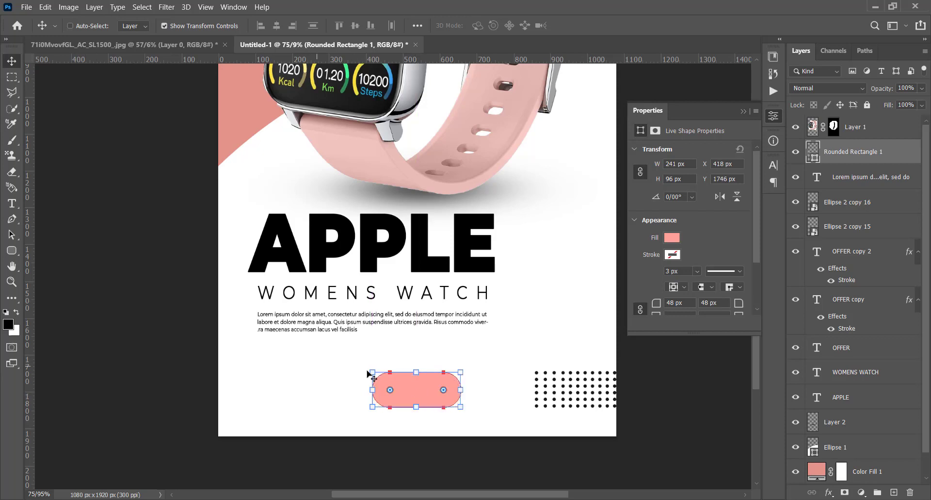
# Add the text SWIPE, enlarge it to about 12.59 pt and place it on the pink rounded rectangle.
pyautogui.click(11, 203)
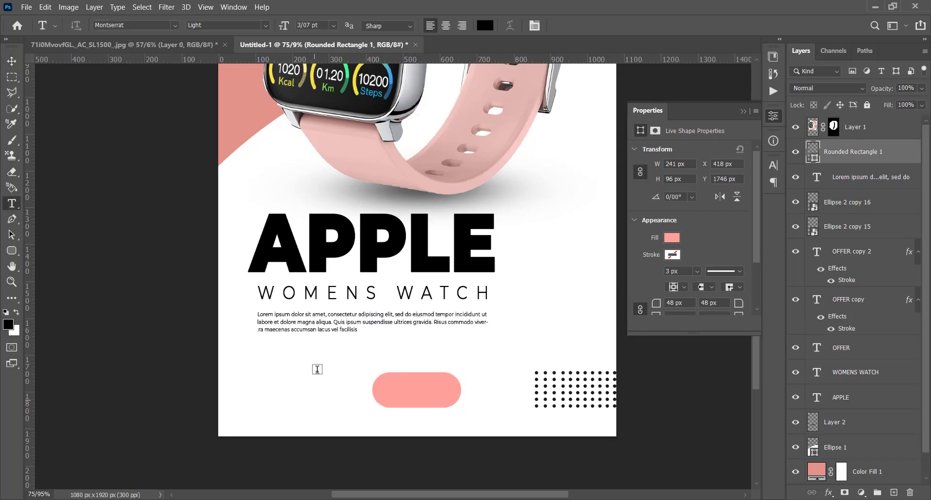
pyautogui.click(314, 398)
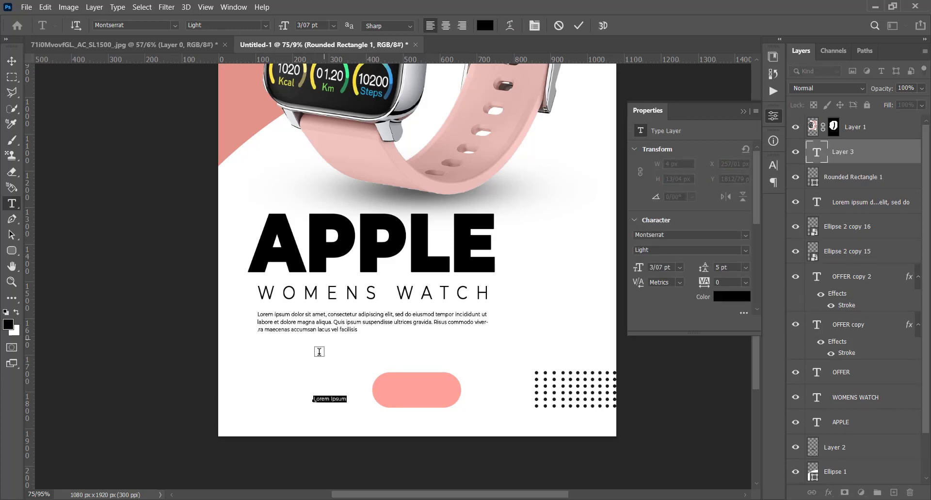
pyautogui.write('SWIPE')
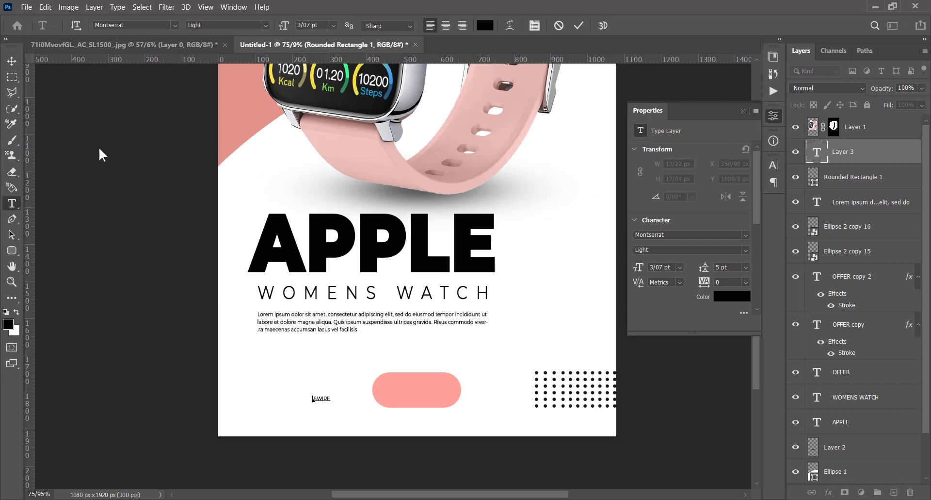
pyautogui.click(11, 61)
pyautogui.hotkey('ctrl', 't')
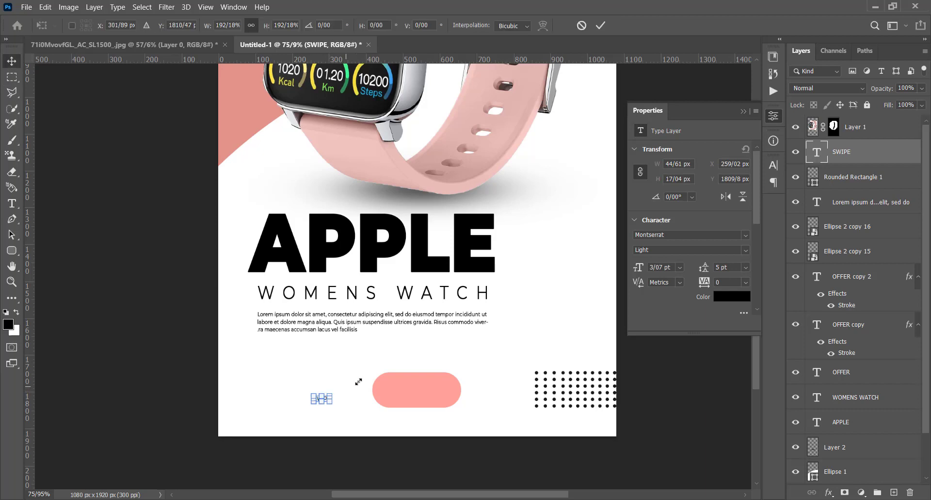
pyautogui.moveTo(332, 394); pyautogui.dragTo(427, 394)
pyautogui.press('Return')
pyautogui.press('Return')
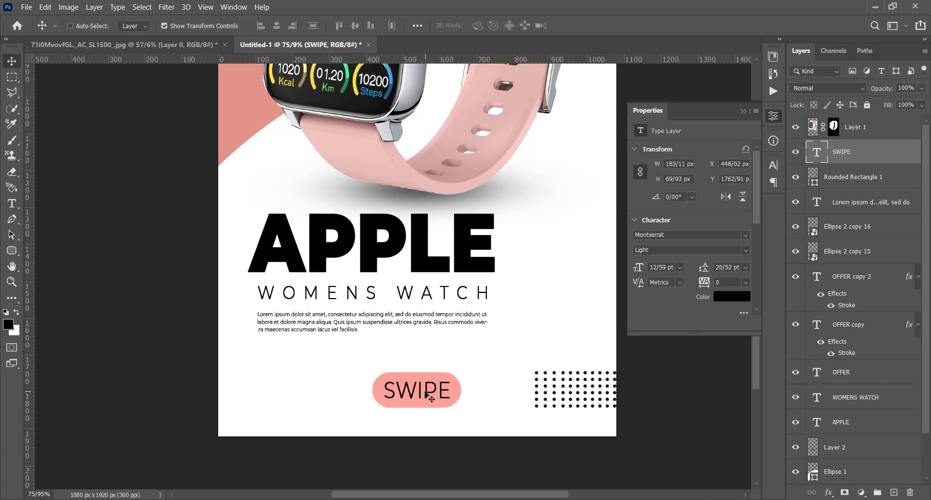
# Set the SWIPE label to Montserrat Medium and turn off its faux bold.
pyautogui.click(773, 165)
pyautogui.click(755, 183)
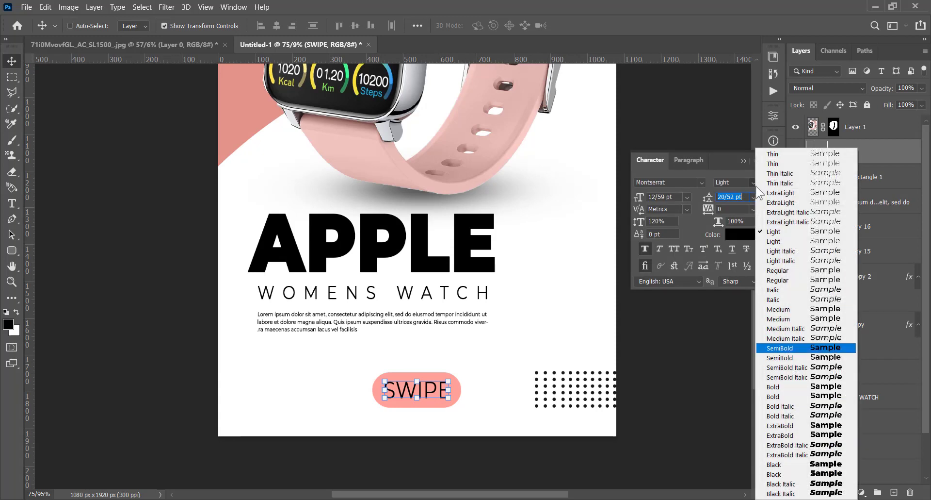
pyautogui.click(795, 320)
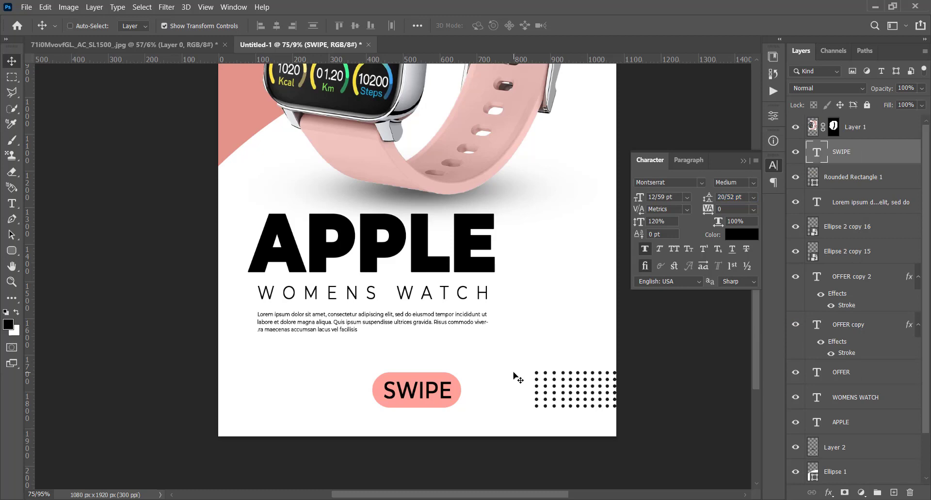
pyautogui.click(647, 249)
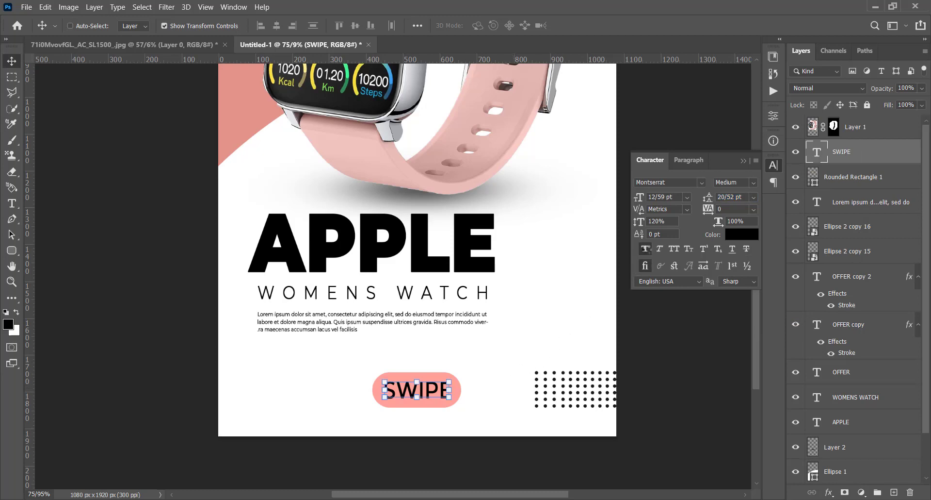
# Retype the button label in lowercase as swipe and adjust its position on the pink rounded rectangle.
pyautogui.doubleClick(435, 400)
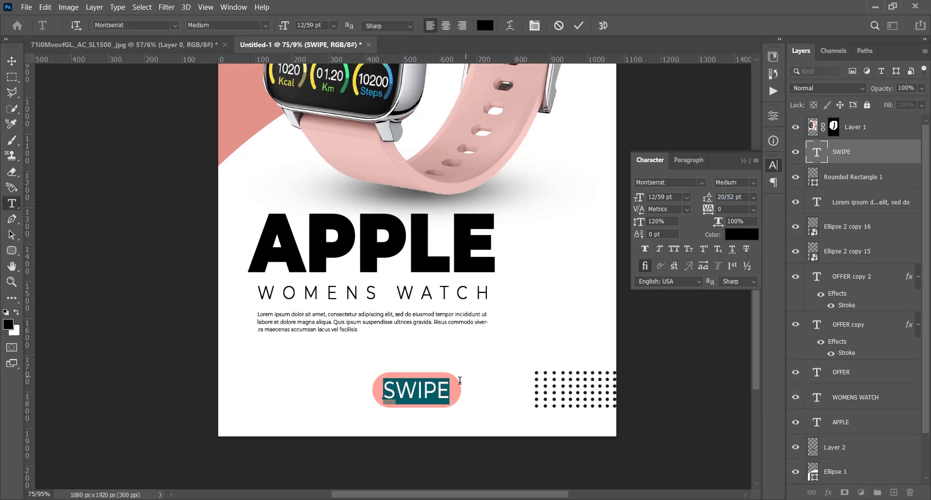
pyautogui.write('S')
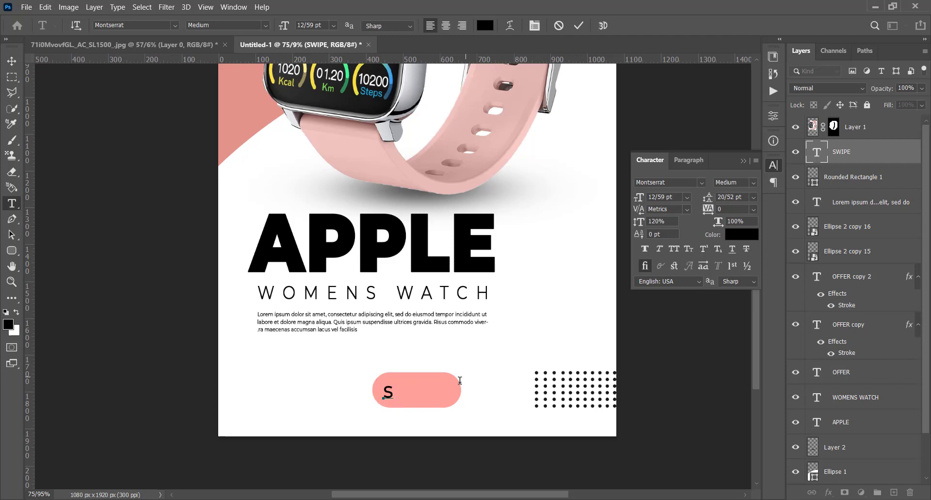
pyautogui.write('Wio')
pyautogui.press('BackSpace')
pyautogui.write('pe')
pyautogui.hotkey('ctrl', 'Return')
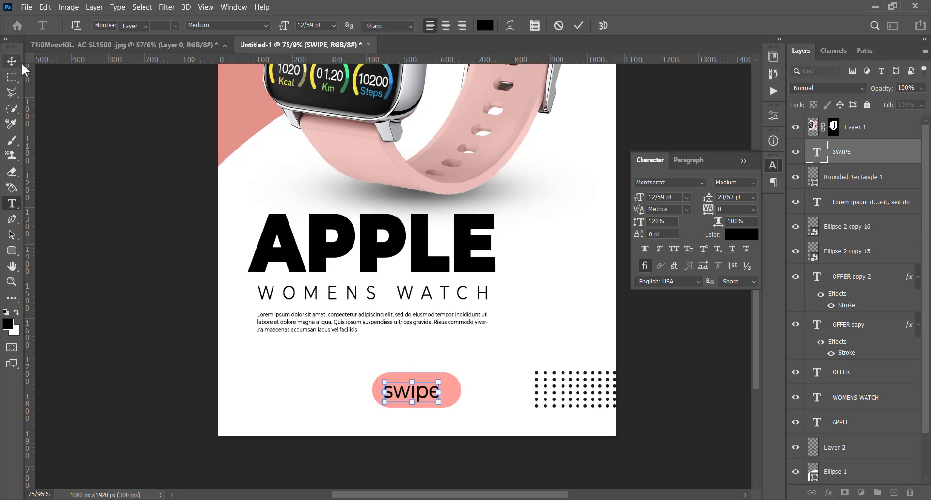
pyautogui.press('v')
pyautogui.moveTo(428, 396); pyautogui.dragTo(429, 397)
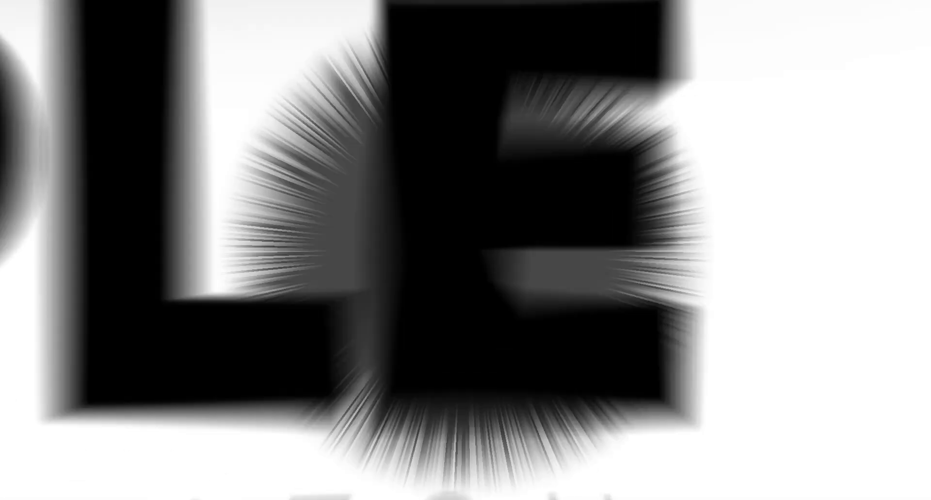